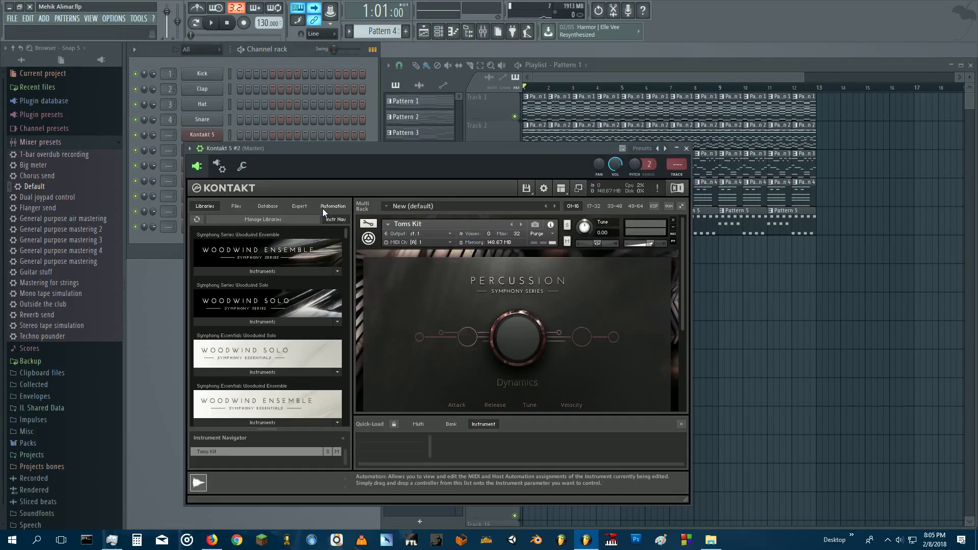
# Step: Check which Kontakt instruments are loaded in the Kontakt 5 #3 and Kontakt 5 #4 channels, closing each plugin window
pyautogui.click(687, 148)
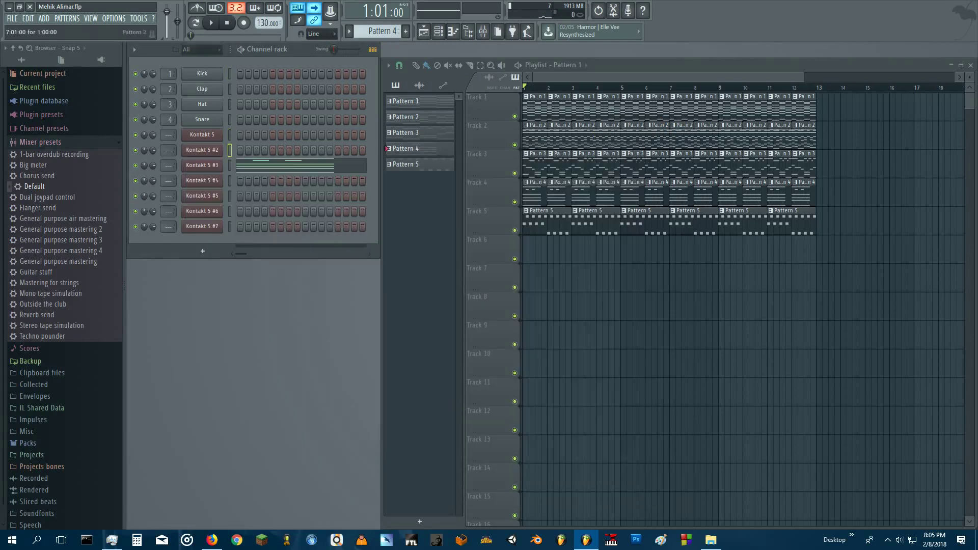
pyautogui.click(202, 165)
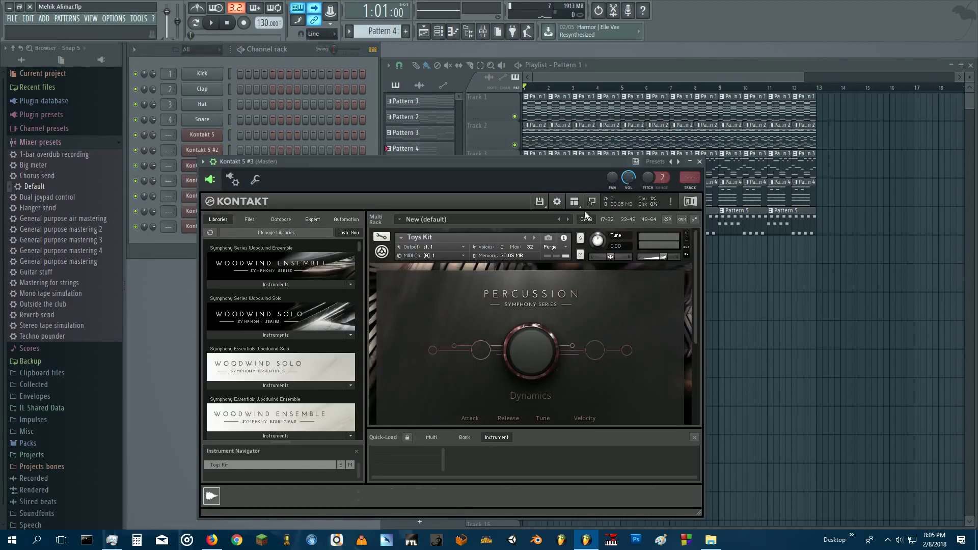
pyautogui.click(699, 161)
pyautogui.click(206, 183)
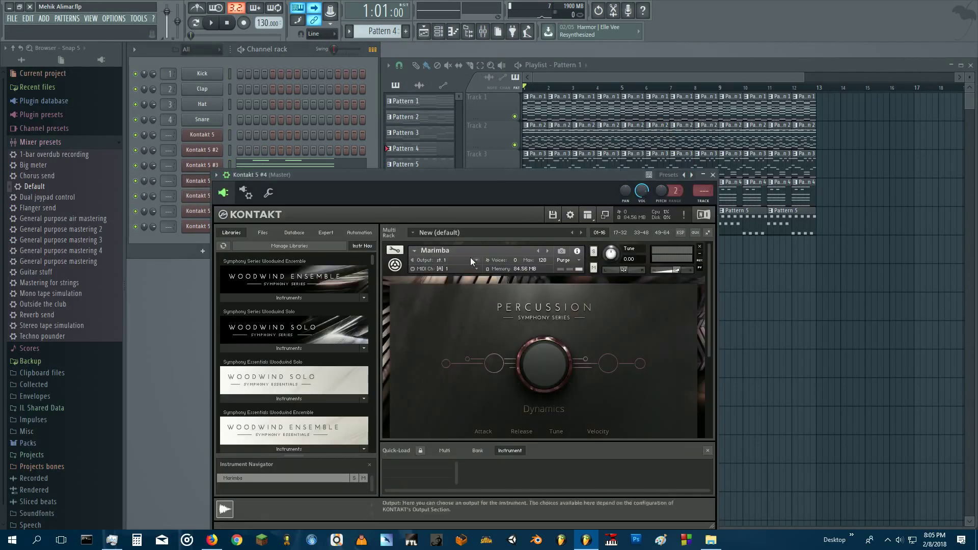
pyautogui.click(713, 175)
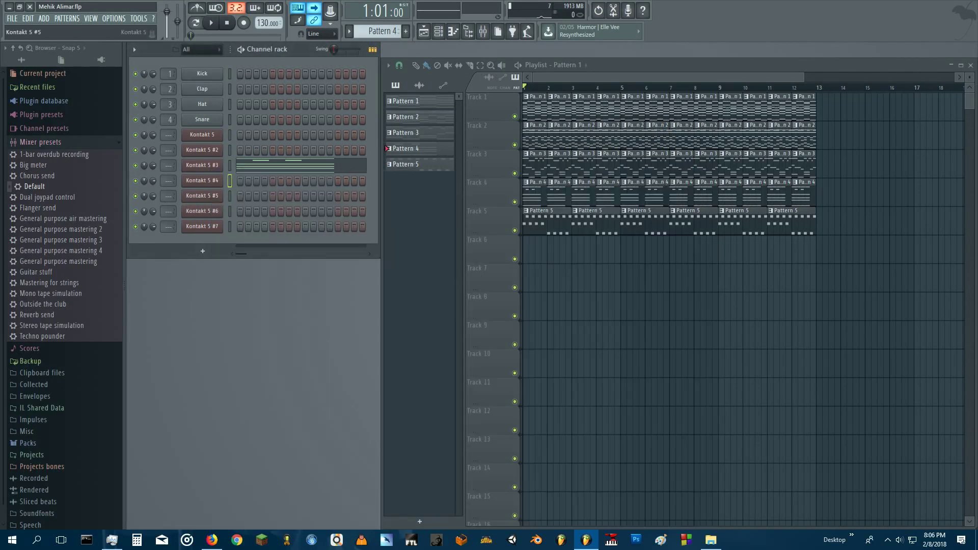
# Step: Check which instruments are loaded in the Kontakt 5 #5 and Kontakt 5 #6 channels, closing each plugin window
pyautogui.click(202, 196)
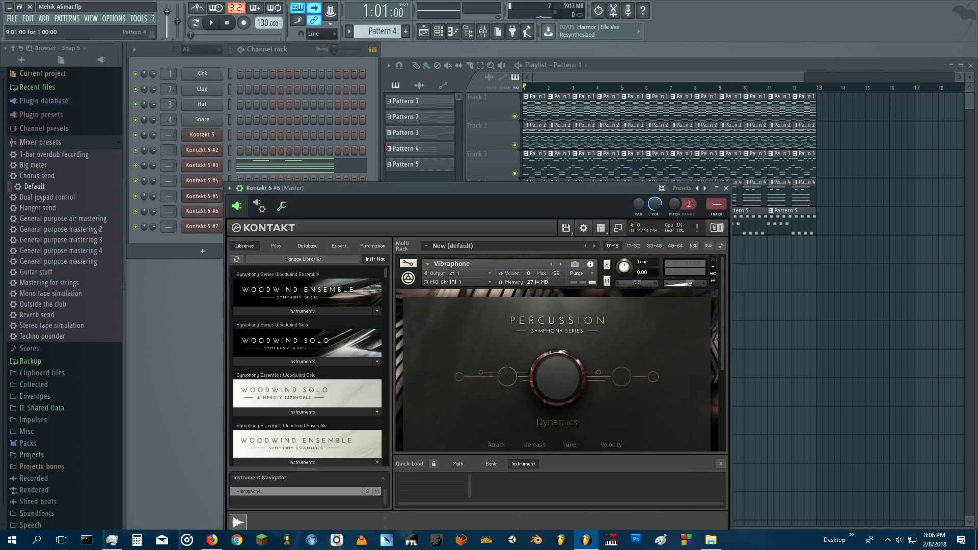
pyautogui.click(729, 190)
pyautogui.click(202, 211)
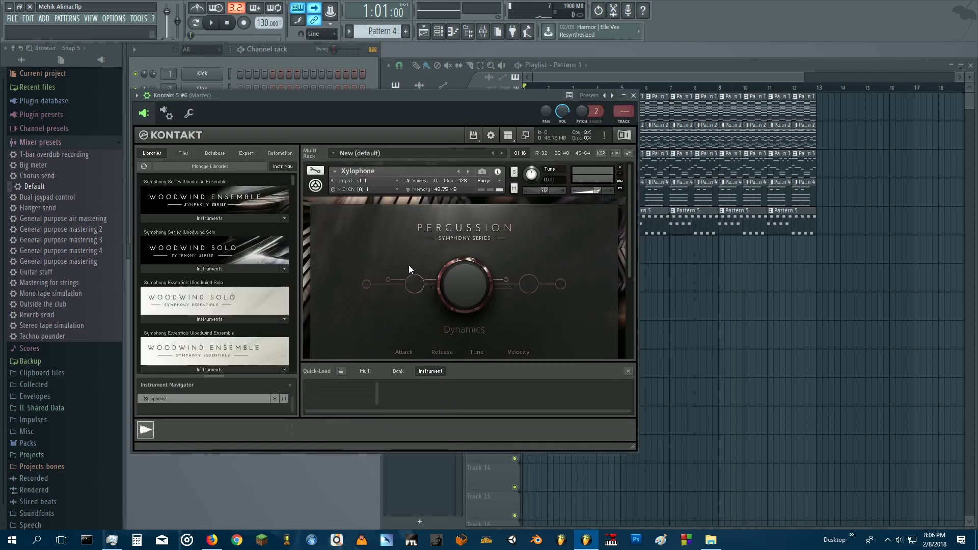
pyautogui.click(634, 95)
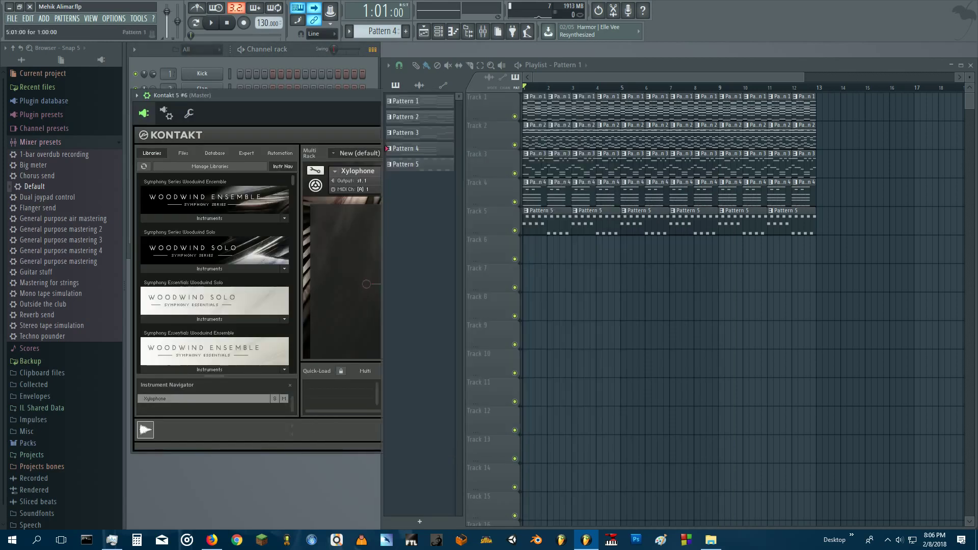
# Step: Inspect the Dhol instrument in the Kontakt 5 #7 channel down to its pattern controls, and close its window
pyautogui.click(316, 231)
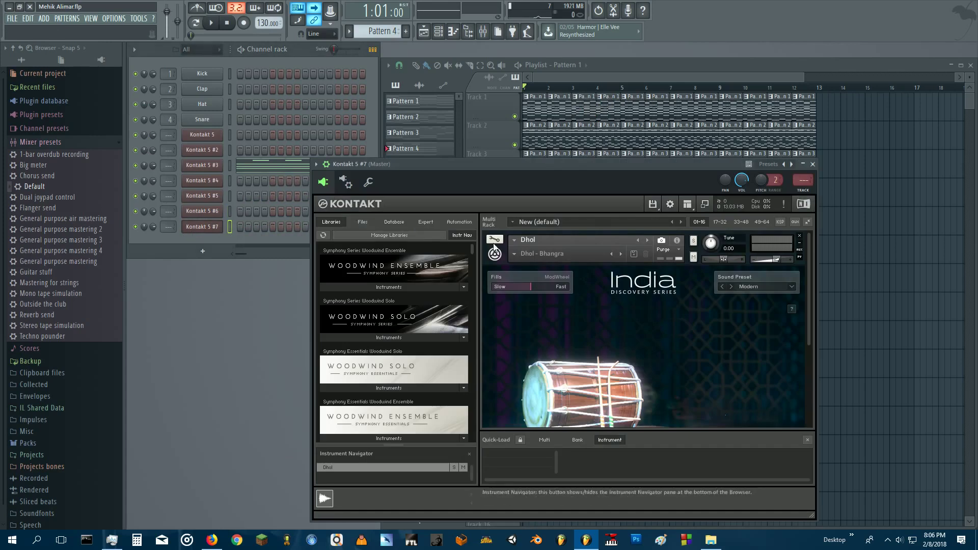
pyautogui.scroll(-2, 635, 303)
pyautogui.scroll(2, 637, 304)
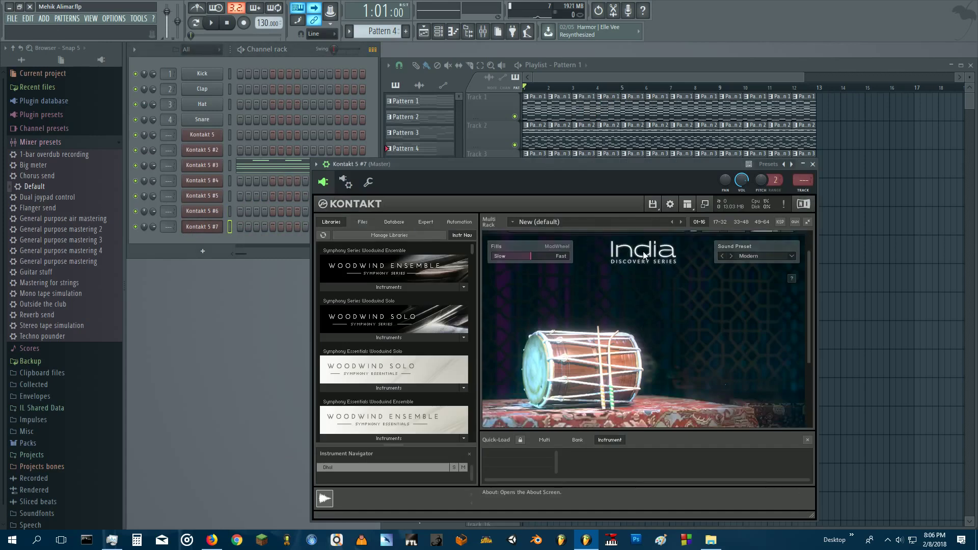
pyautogui.scroll(-3, 619, 341)
pyautogui.scroll(-1, 619, 341)
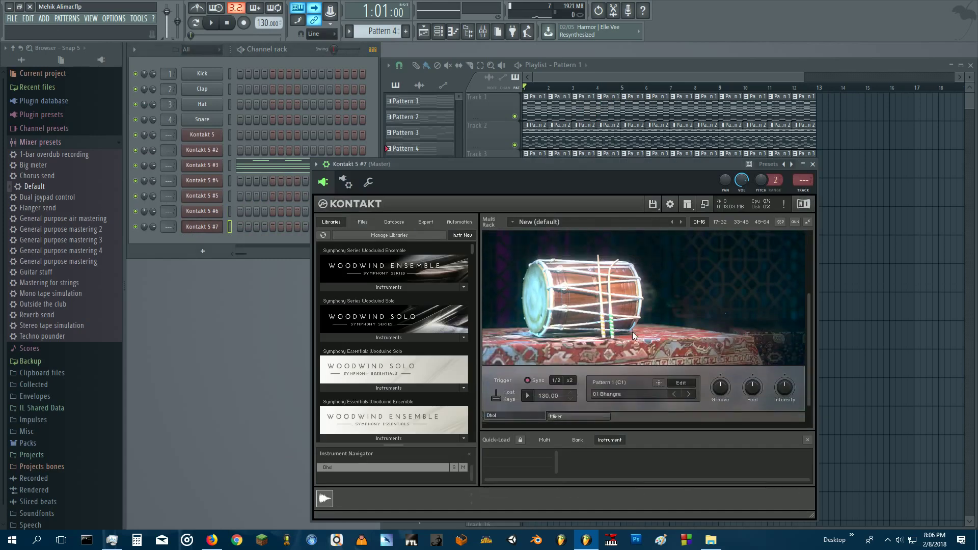
pyautogui.click(813, 165)
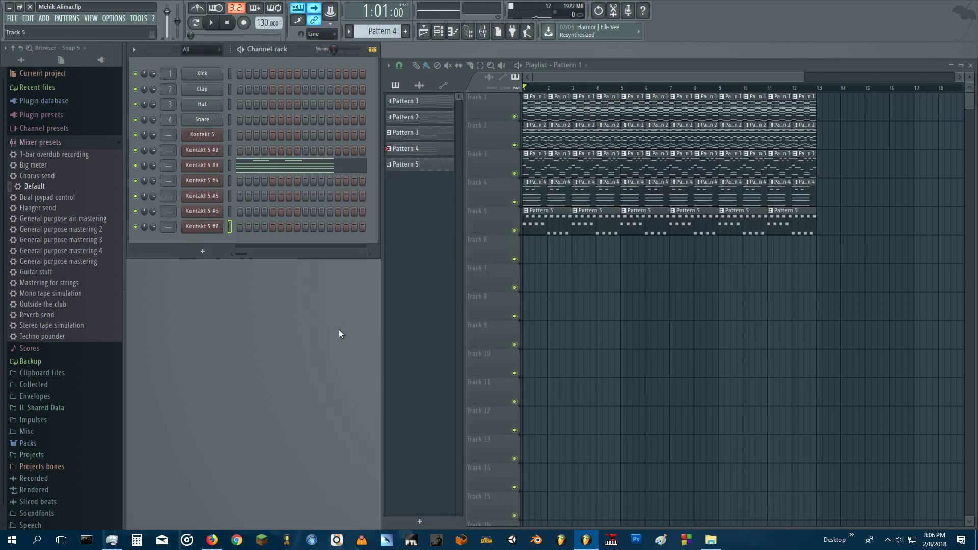
# Step: Play the song, briefly mute and unmute Track 1 to compare the sound, and stop playback
pyautogui.press('space')
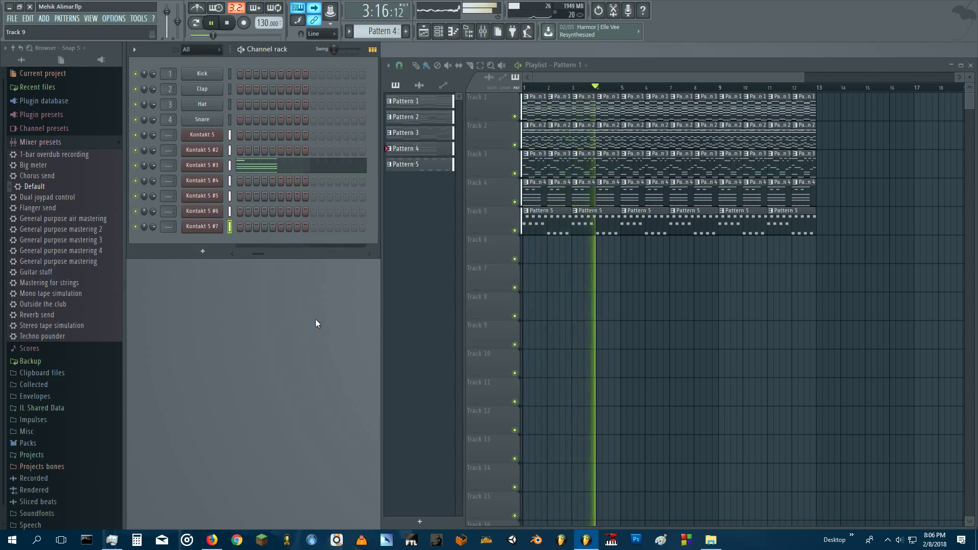
pyautogui.click(515, 117)
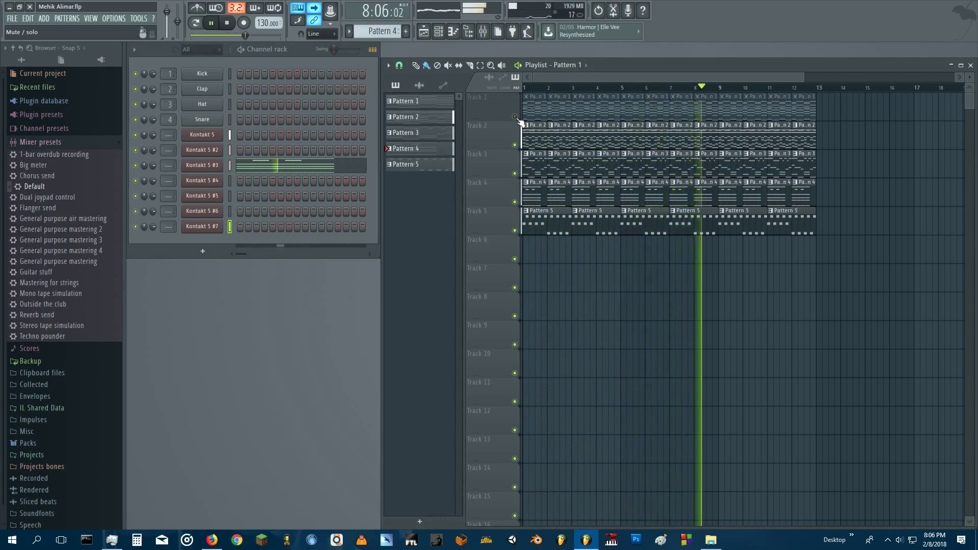
pyautogui.click(515, 117)
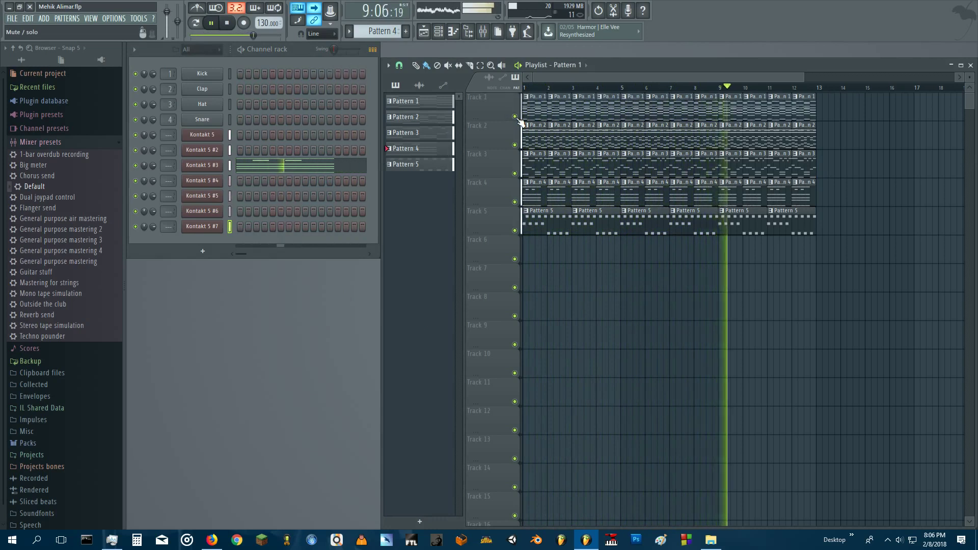
pyautogui.press('space')
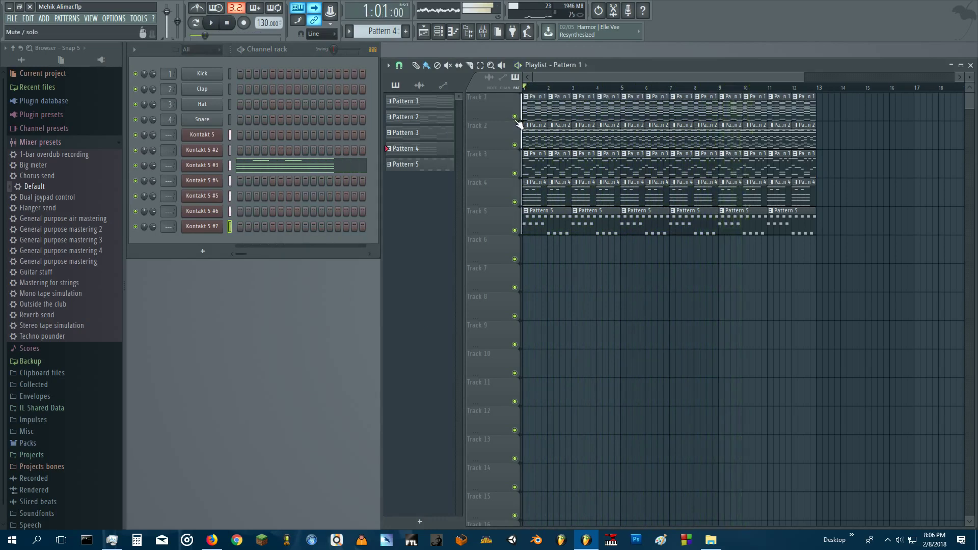
# Step: Solo Track 1 in the playlist, start playback and make Pattern 1 the active pattern
pyautogui.rightClick(516, 116)
pyautogui.press('space')
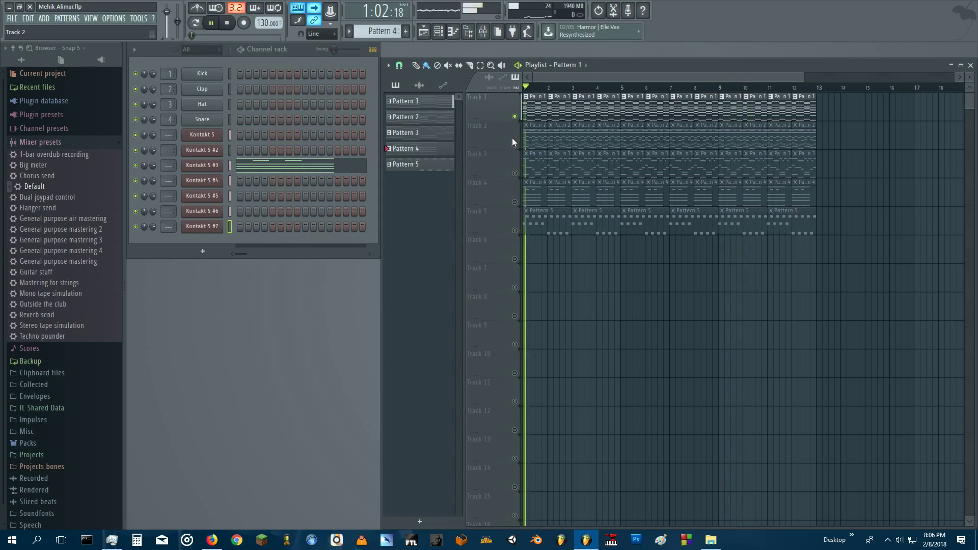
pyautogui.scroll(3, 369, 34)
# Step: Examine the Kontakt 5 channel's Pattern 1 notes in the piano roll, stop playback, audition a key and close the editor
pyautogui.click(231, 136)
pyautogui.click(454, 32)
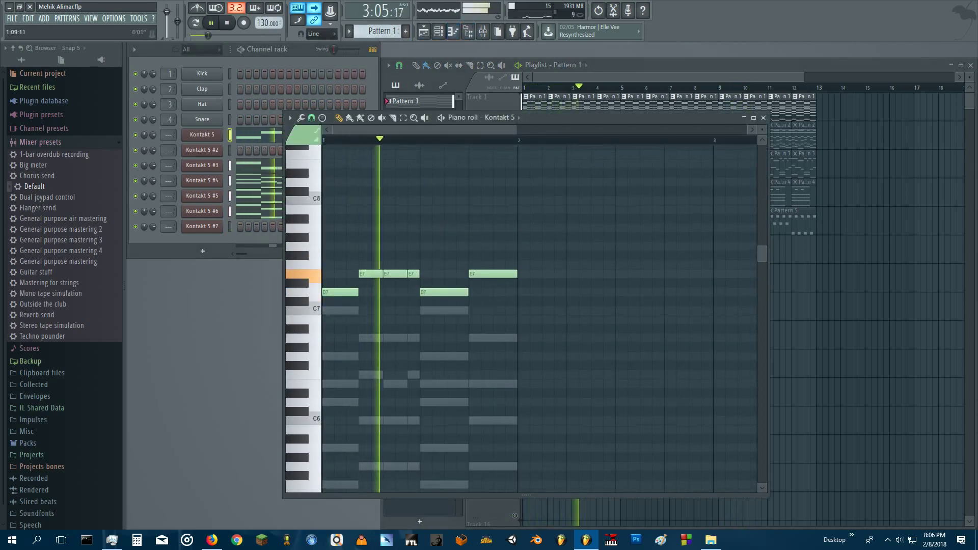
pyautogui.press('space')
pyautogui.click(314, 282)
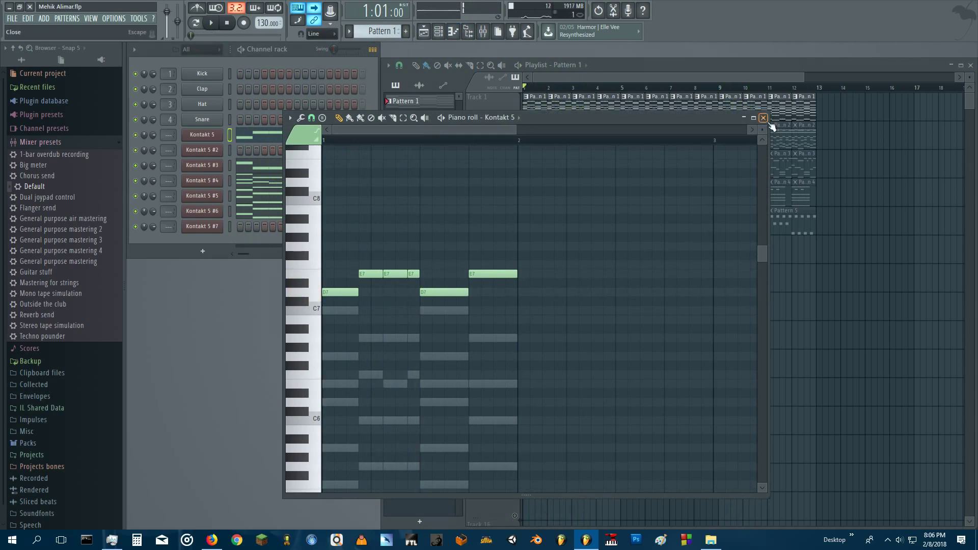
pyautogui.click(764, 119)
# Step: Examine the Kontakt 5 #3 channel's Pattern 1 notes in the piano roll, audition a key and close the editor
pyautogui.click(453, 31)
pyautogui.scroll(-5, 533, 293)
pyautogui.scroll(-1, 454, 274)
pyautogui.click(316, 295)
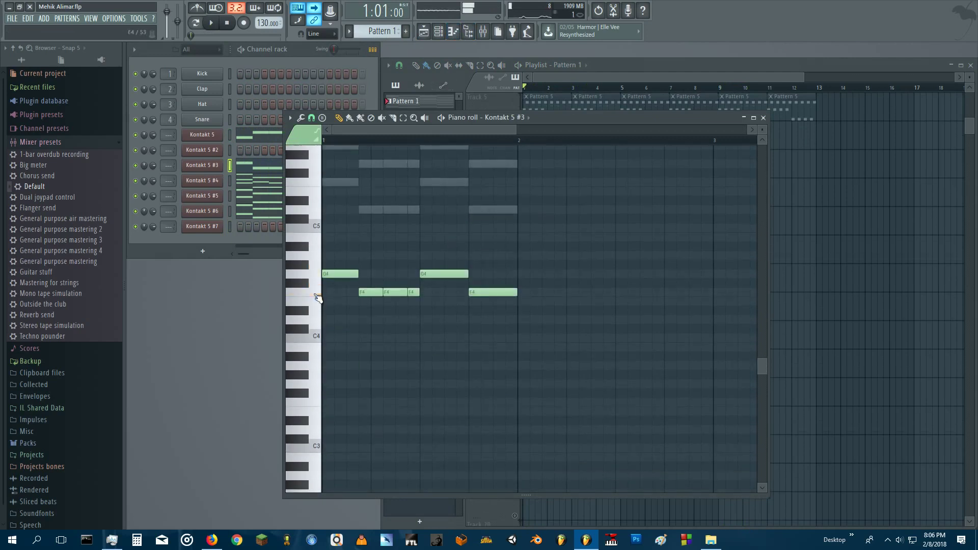
pyautogui.click(764, 118)
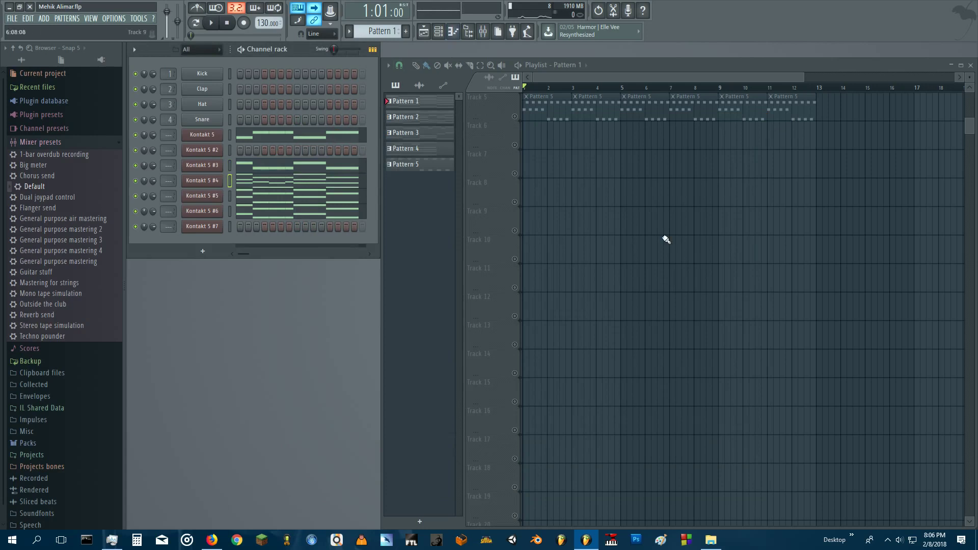
# Step: Review the Kontakt 5 #4 channel's Pattern 1 chords in the piano roll, playing them back before closing the editor
pyautogui.scroll(4, 667, 204)
pyautogui.click(455, 36)
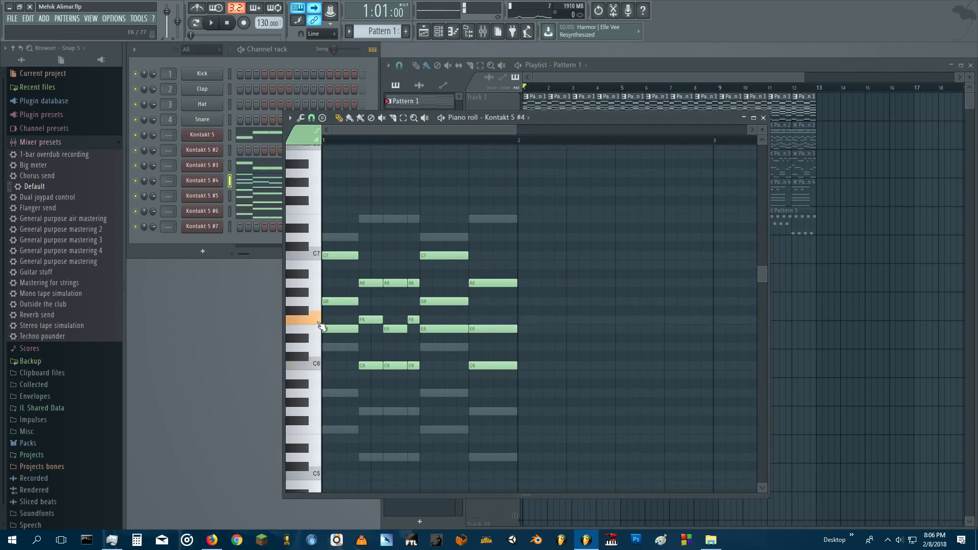
pyautogui.press('space')
pyautogui.press('space')
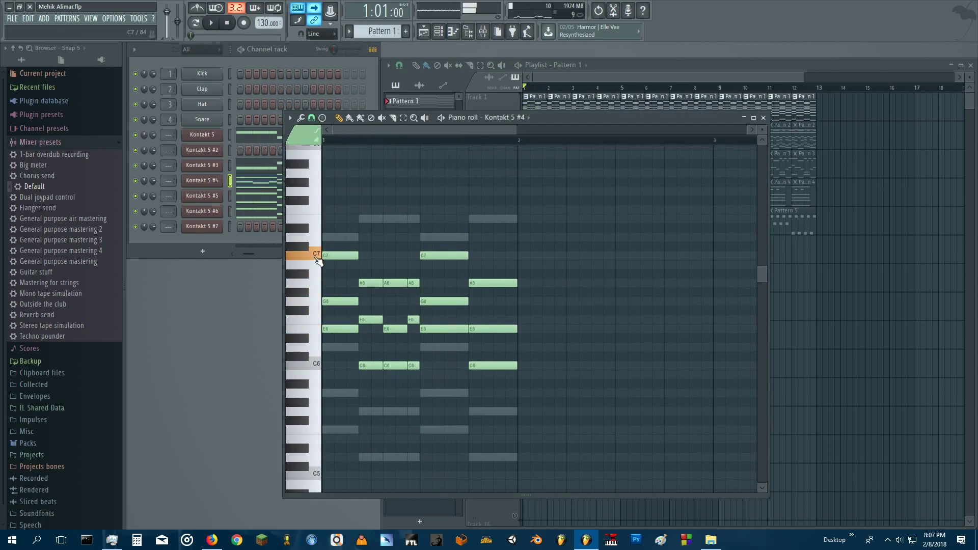
pyautogui.press('space')
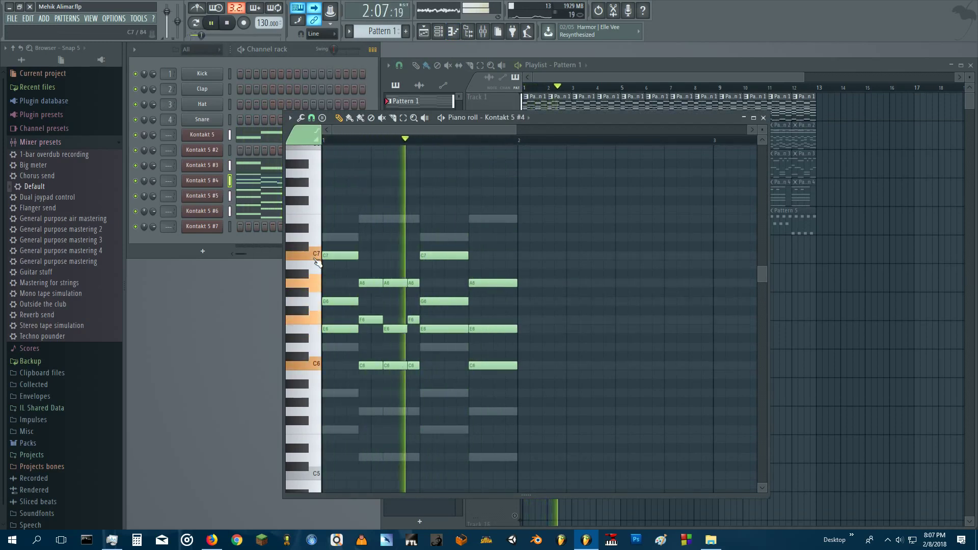
pyautogui.press('space')
pyautogui.click(764, 118)
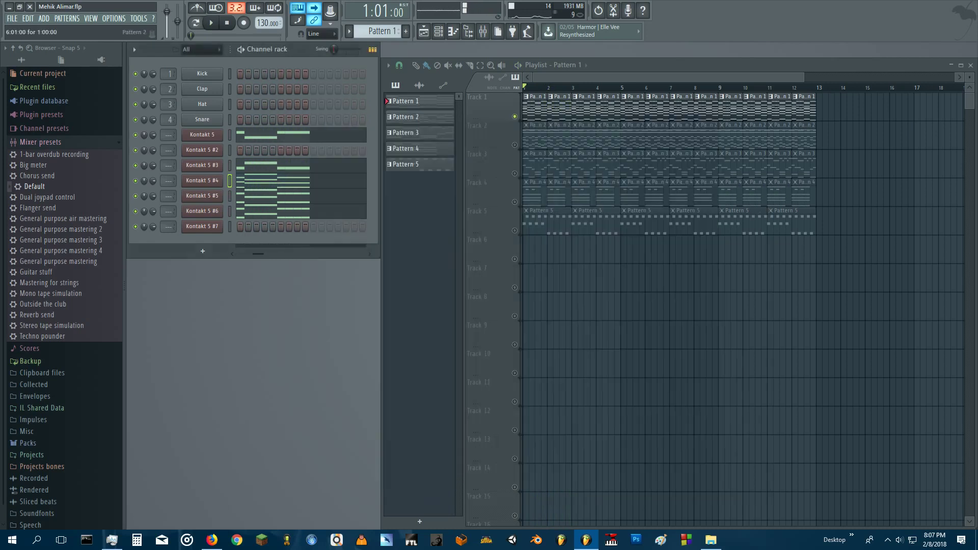
# Step: Review the Kontakt 5 #5 channel's Pattern 1 notes in the piano roll by auditioning keys and playing them back
pyautogui.click(453, 32)
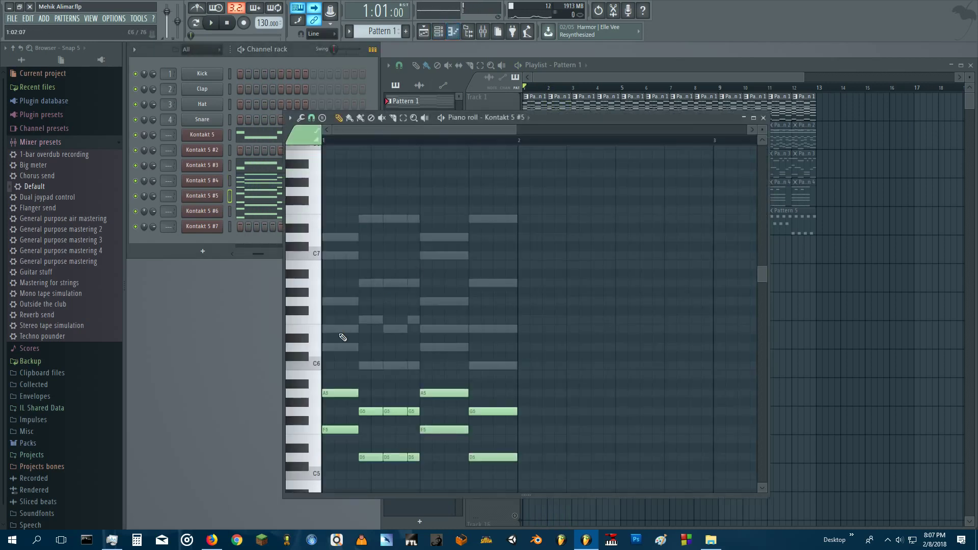
pyautogui.scroll(-3, 402, 320)
pyautogui.click(312, 287)
pyautogui.click(313, 301)
pyautogui.press('space')
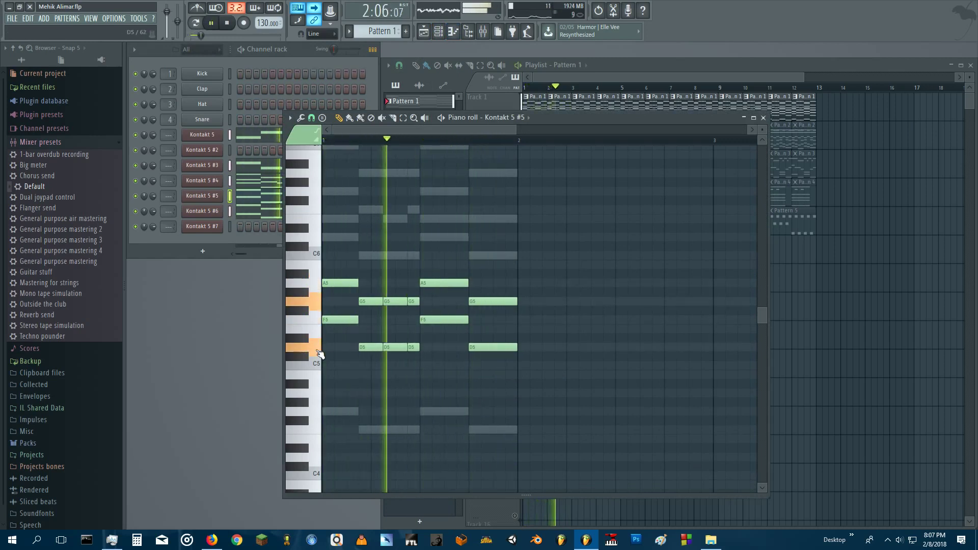
pyautogui.click(764, 118)
pyautogui.press('space')
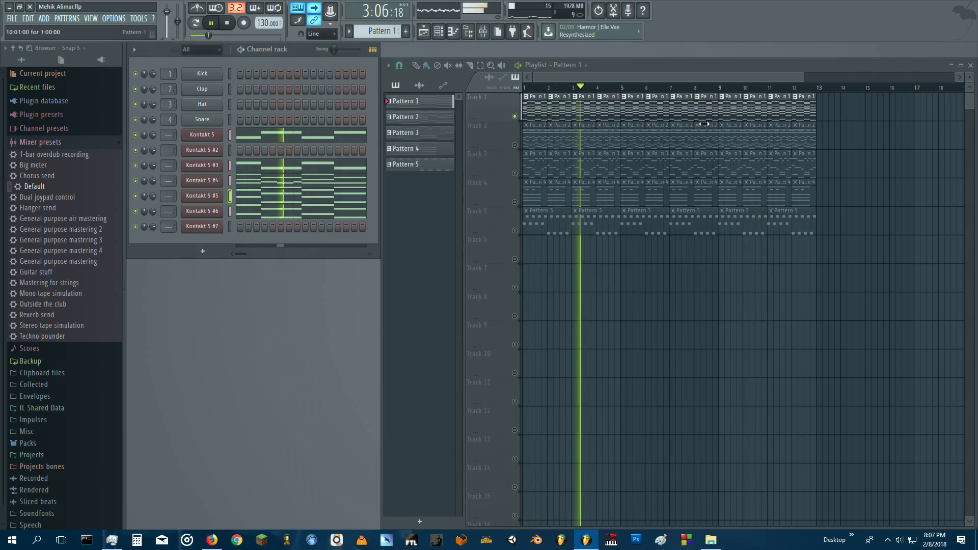
# Step: Review the Kontakt 5 #6 channel's Pattern 1 notes in the piano roll with playback, and close the editor
pyautogui.click(453, 31)
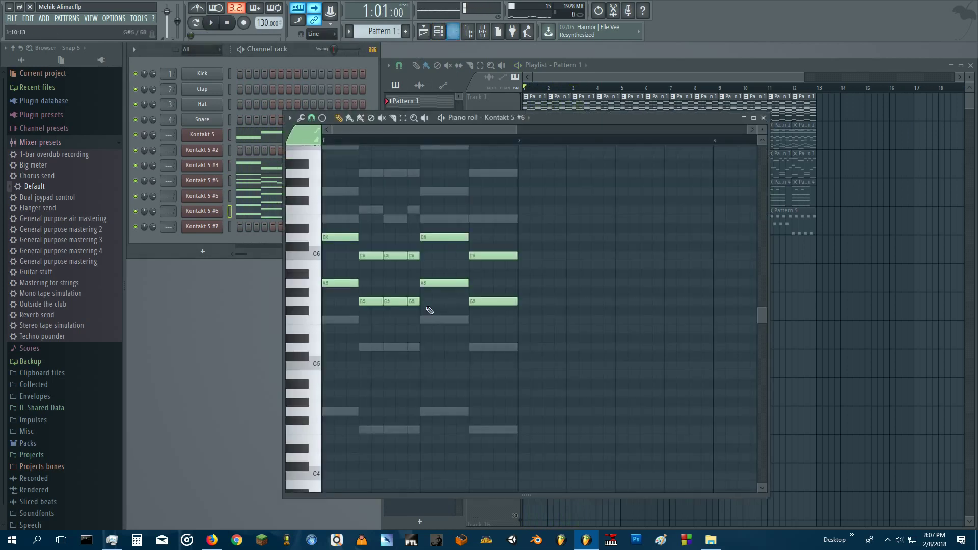
pyautogui.moveTo(318, 416)
pyautogui.mouseDown()
pyautogui.moveTo(317, 343)
pyautogui.moveTo(317, 365)
pyautogui.mouseUp()
pyautogui.press('space')
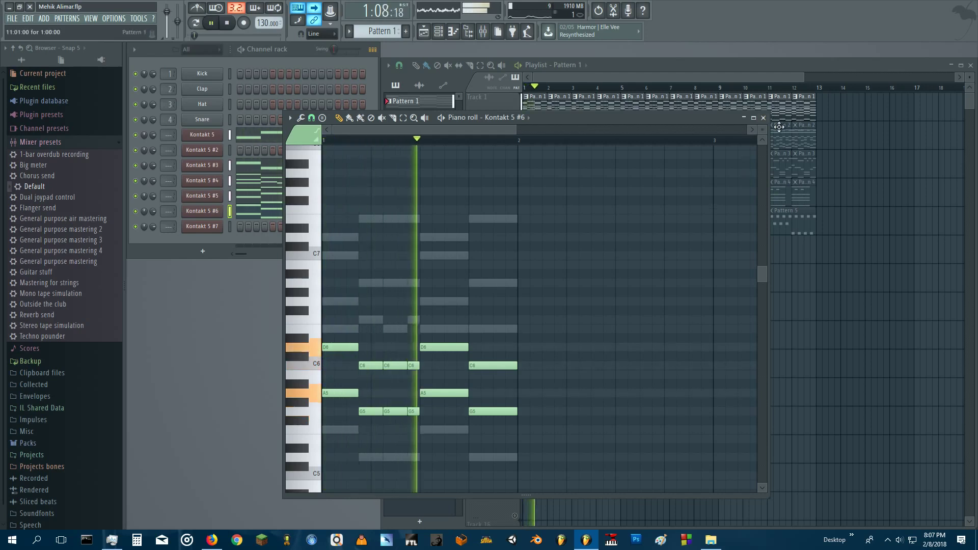
pyautogui.press('space')
pyautogui.press('F7')
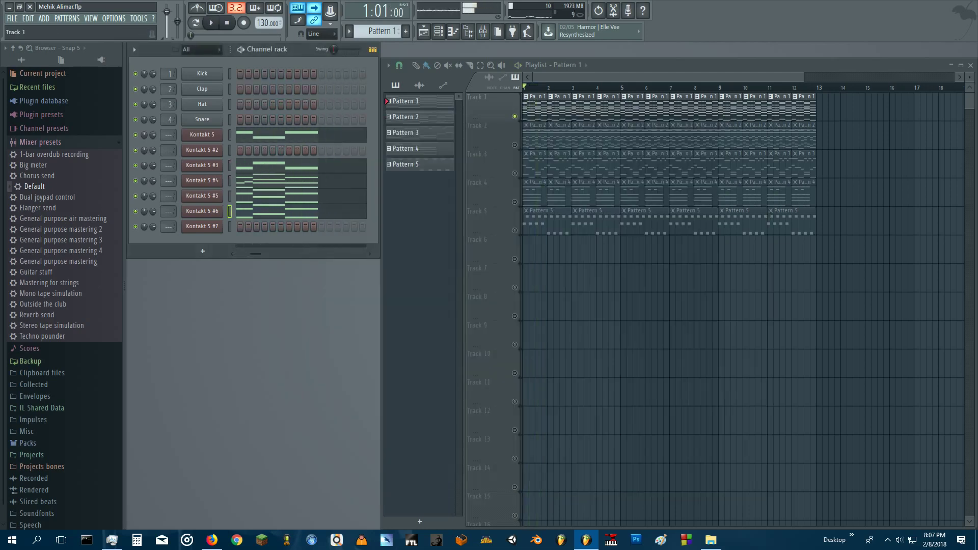
# Step: Switch the playlist solo from Track 1 to Track 2 and make Pattern 2 the active pattern
pyautogui.rightClick(515, 116)
pyautogui.rightClick(516, 145)
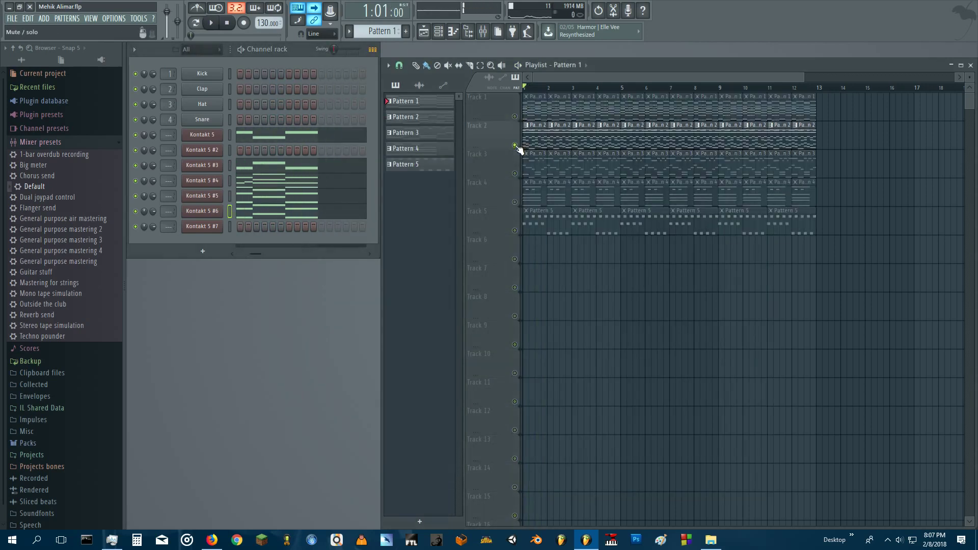
pyautogui.scroll(1, 378, 31)
# Step: Open the Kontakt 5 channel's Pattern 2 notes in the piano roll and audition the keys of the upper notes
pyautogui.click(229, 137)
pyautogui.click(453, 33)
pyautogui.scroll(2, 366, 320)
pyautogui.scroll(-2, 367, 320)
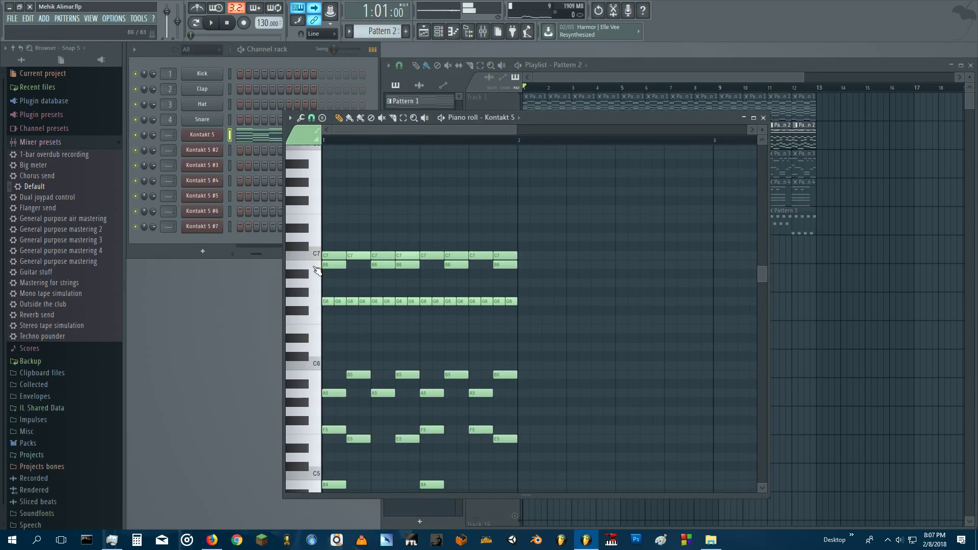
pyautogui.click(315, 303)
pyautogui.scroll(-5, 315, 306)
pyautogui.click(315, 256)
pyautogui.click(314, 246)
pyautogui.click(308, 248)
pyautogui.click(315, 295)
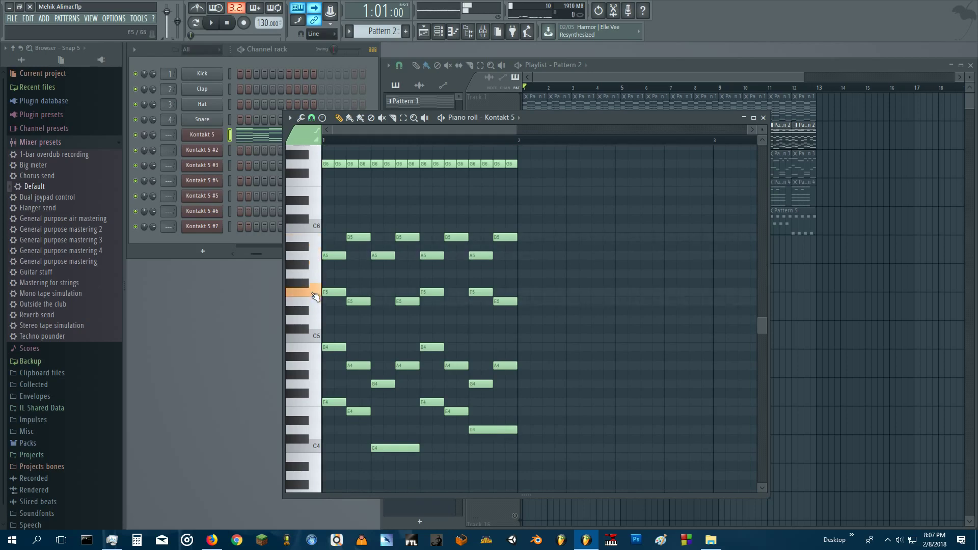
# Step: Audition the keys of the lower Pattern 2 notes from A4 down to C4, and start playback
pyautogui.scroll(-2, 316, 306)
pyautogui.click(317, 312)
pyautogui.moveTo(316, 312); pyautogui.dragTo(319, 309)
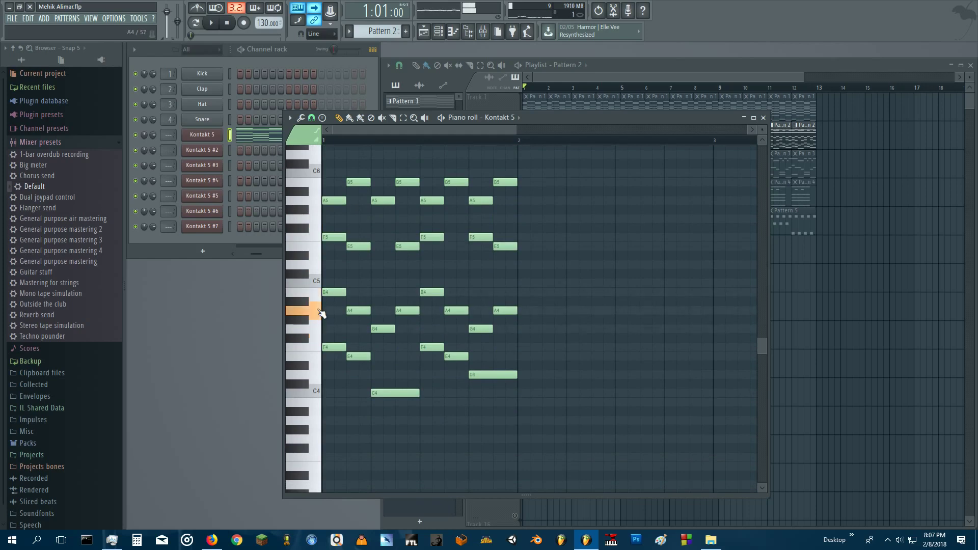
pyautogui.click(319, 353)
pyautogui.click(319, 396)
pyautogui.click(319, 356)
pyautogui.click(319, 375)
pyautogui.press('space')
pyautogui.scroll(1, 529, 350)
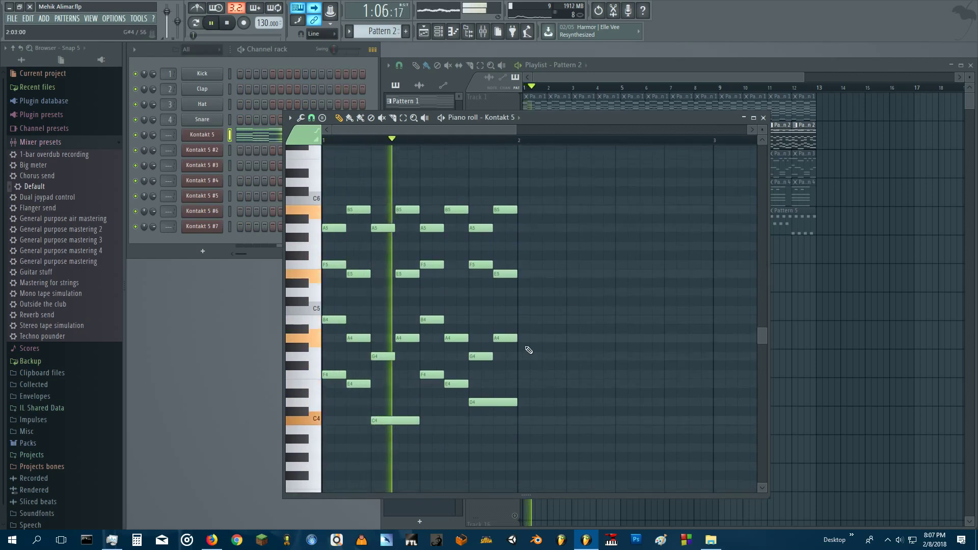
# Step: Review the Pattern 2 notes during playback, close the piano roll and stop the song
pyautogui.scroll(4, 551, 342)
pyautogui.scroll(-1, 582, 332)
pyautogui.click(763, 118)
pyautogui.press('space')
# Step: Make Pattern 3 the active pattern and switch the playlist solo from Track 2 to Track 3
pyautogui.scroll(-1, 379, 31)
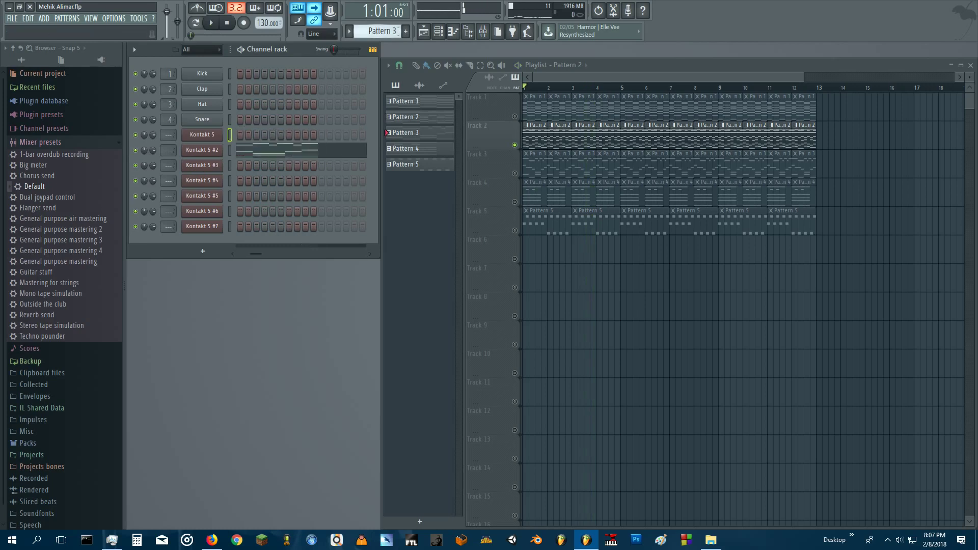
pyautogui.click(439, 34)
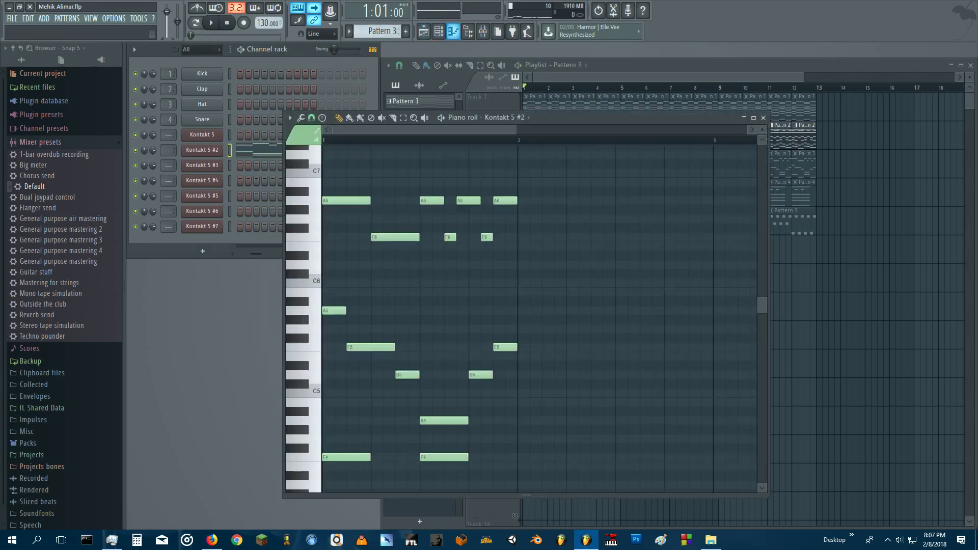
pyautogui.click(764, 118)
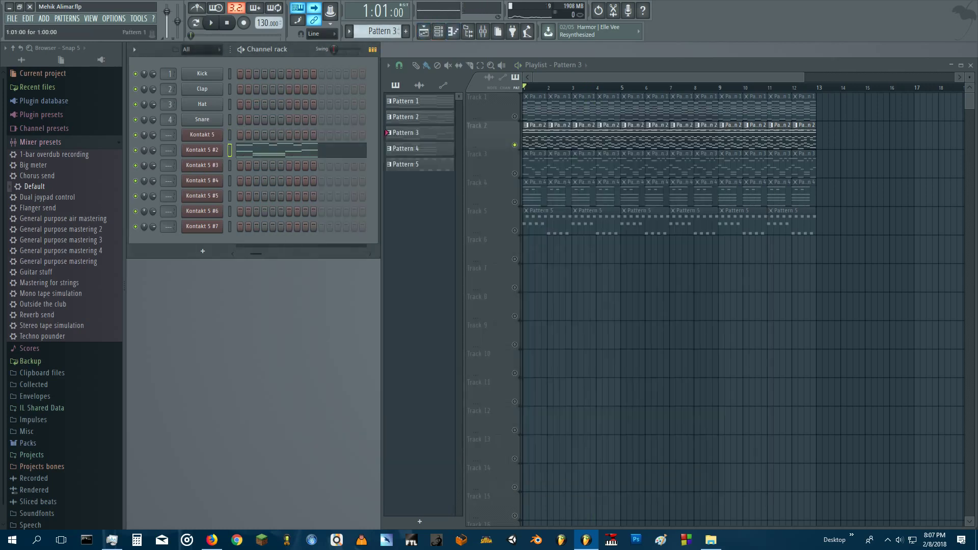
pyautogui.rightClick(514, 145)
pyautogui.rightClick(515, 174)
# Step: Open the Kontakt 5 #2 channel's Pattern 3 notes in the piano roll and audition the note keys from A6 down to C4
pyautogui.click(455, 33)
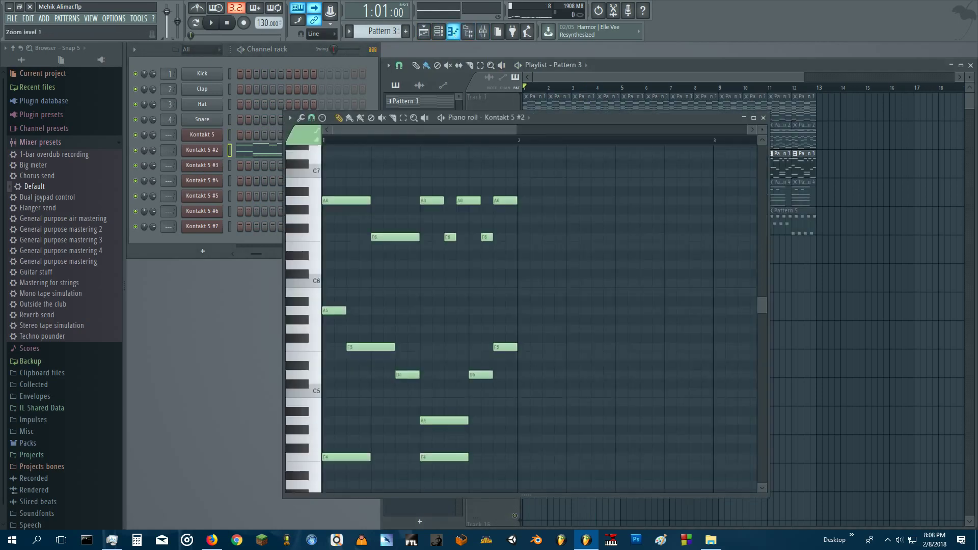
pyautogui.scroll(2, 367, 301)
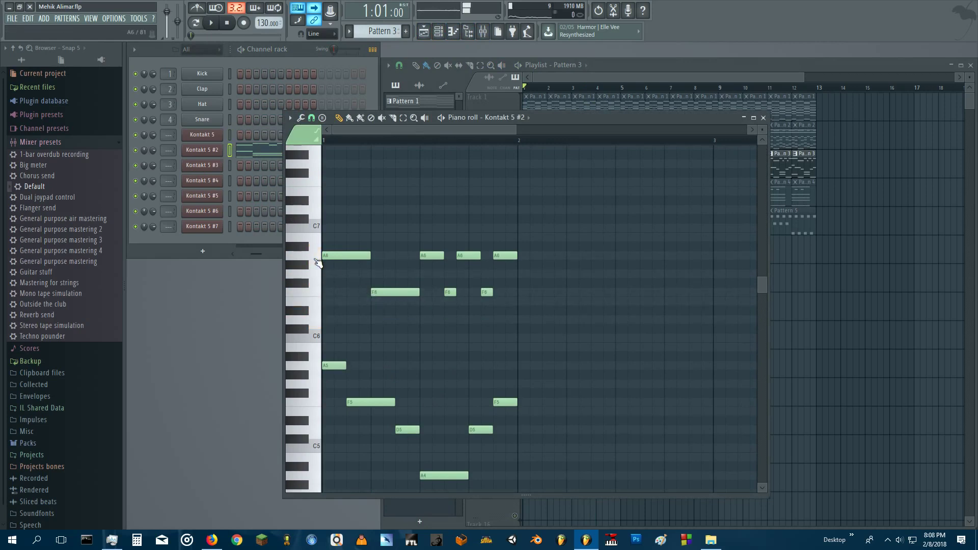
pyautogui.scroll(-2, 319, 265)
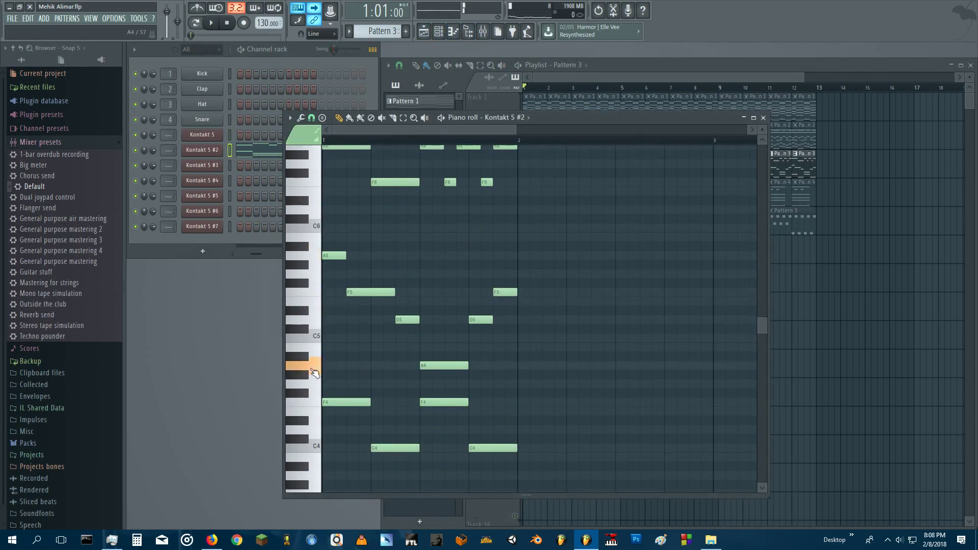
pyautogui.scroll(-3, 319, 327)
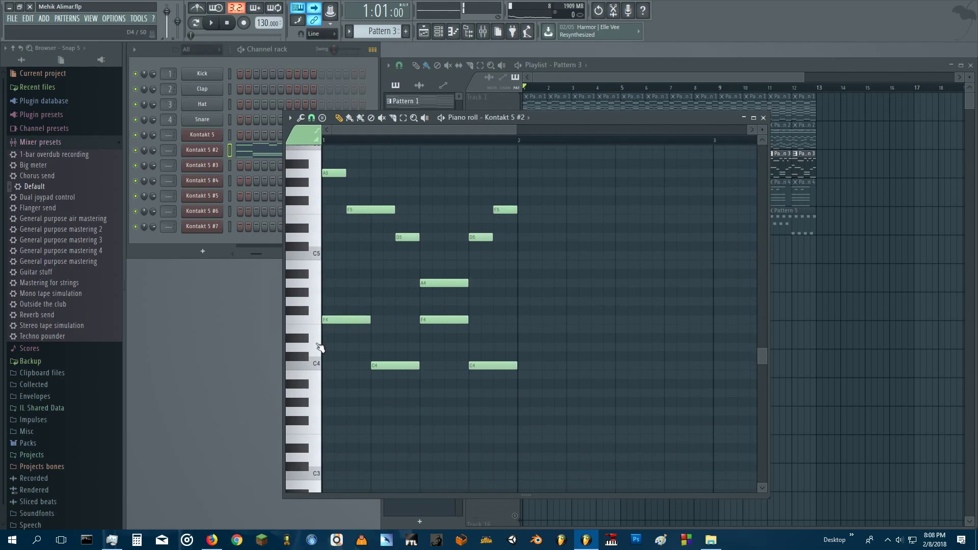
# Step: Play back Track 3 while viewing the Pattern 3 notes, close the piano roll and stop playback
pyautogui.press('space')
pyautogui.scroll(3, 561, 408)
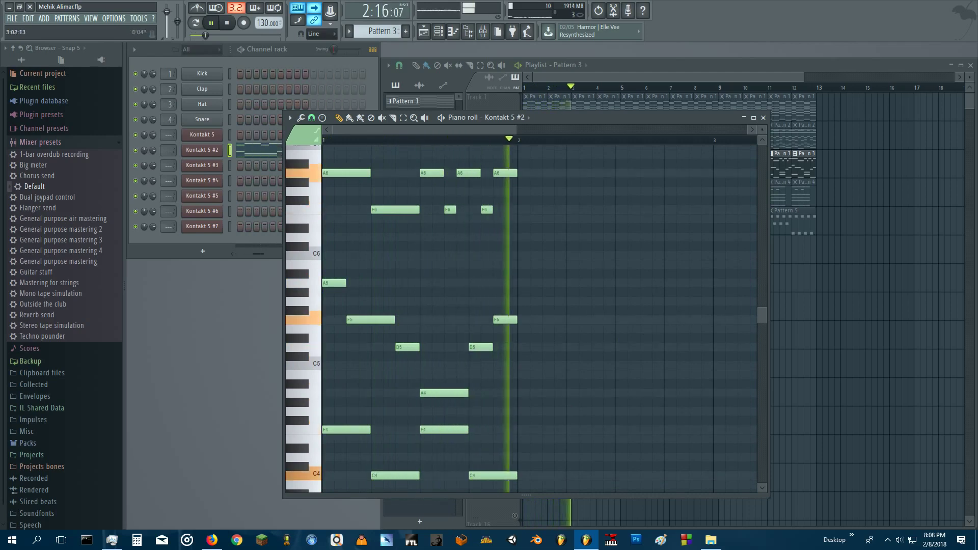
pyautogui.click(763, 118)
pyautogui.press('space')
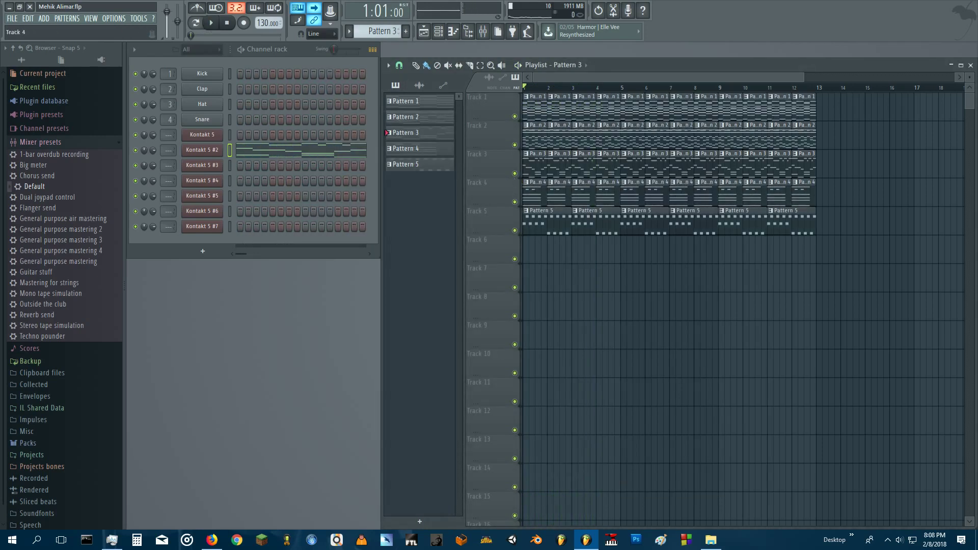
# Step: Switch the playlist solo from Track 3 to Track 4 and make Pattern 4 the active pattern
pyautogui.scroll(1, 392, 35)
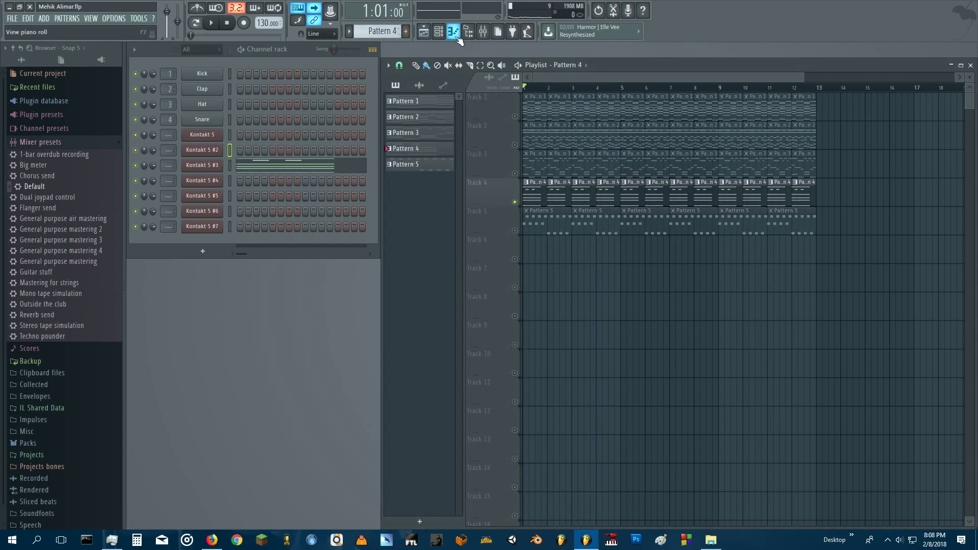
pyautogui.click(453, 31)
pyautogui.scroll(1, 713, 164)
pyautogui.click(764, 120)
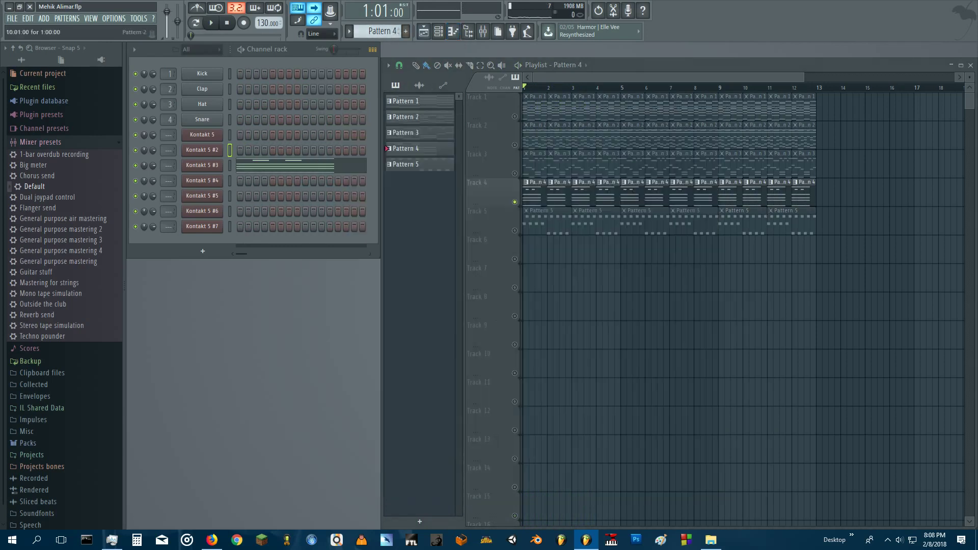
# Step: Open the Kontakt 5 #3 channel's Pattern 4 notes in the piano roll and listen to them in playback
pyautogui.click(453, 32)
pyautogui.press('space')
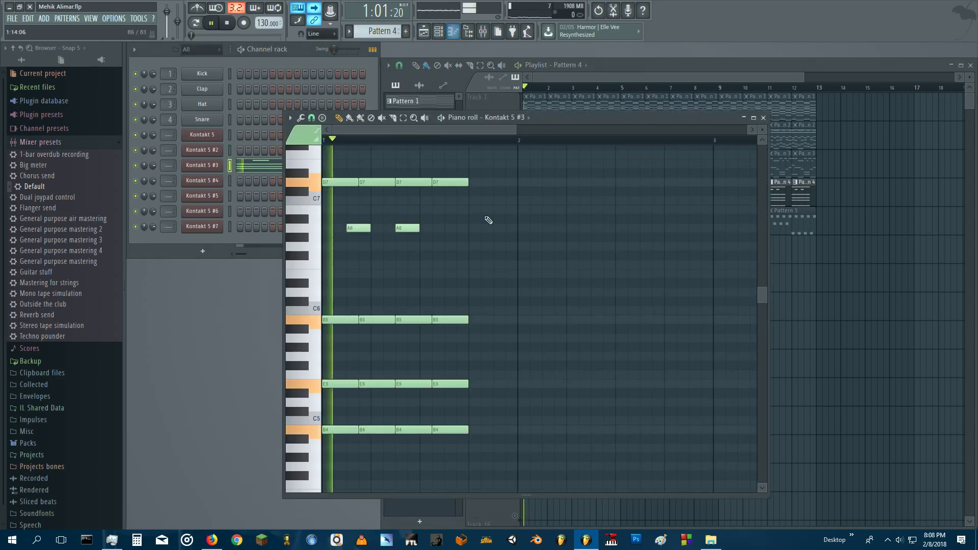
pyautogui.scroll(4, 491, 303)
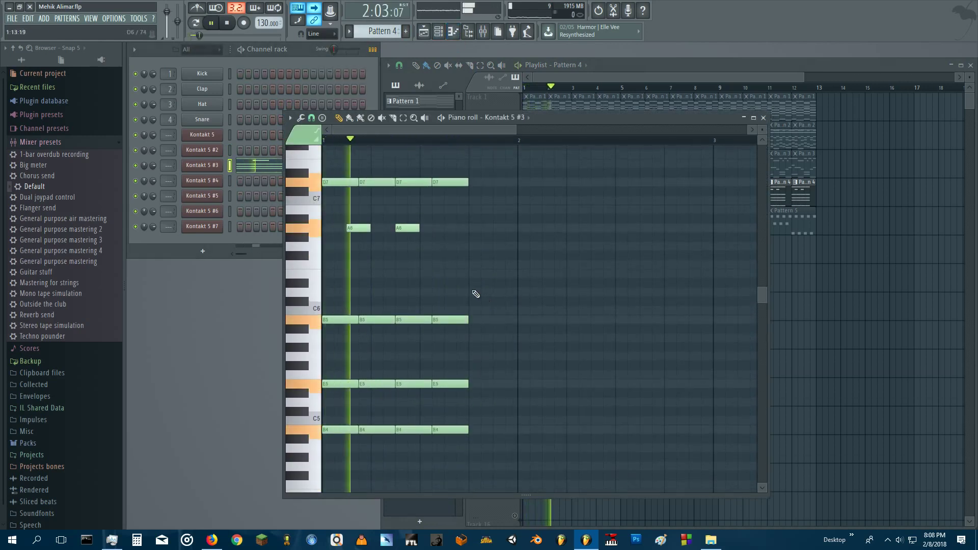
pyautogui.press('space')
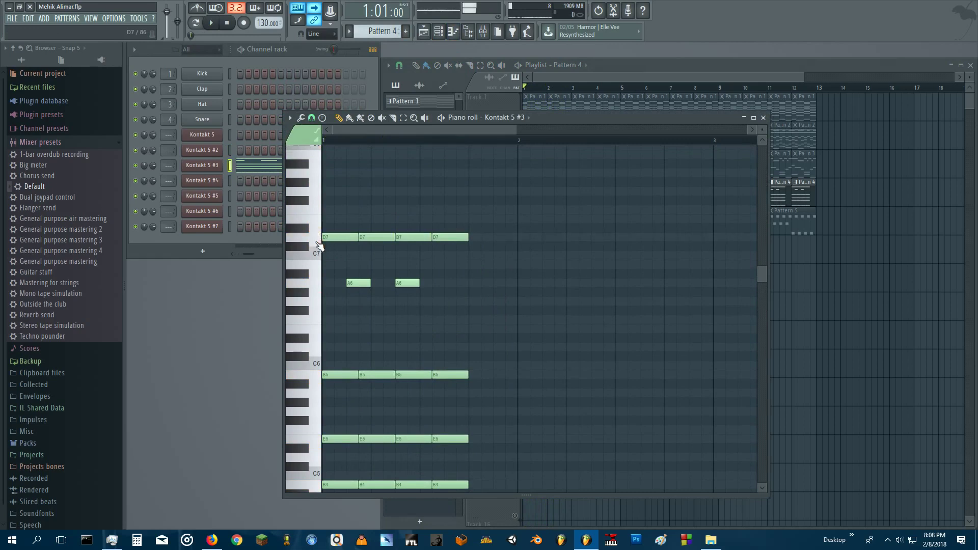
# Step: Audition the Pattern 4 note keys down to C4, play the pattern once more and close the piano roll
pyautogui.scroll(-4, 316, 245)
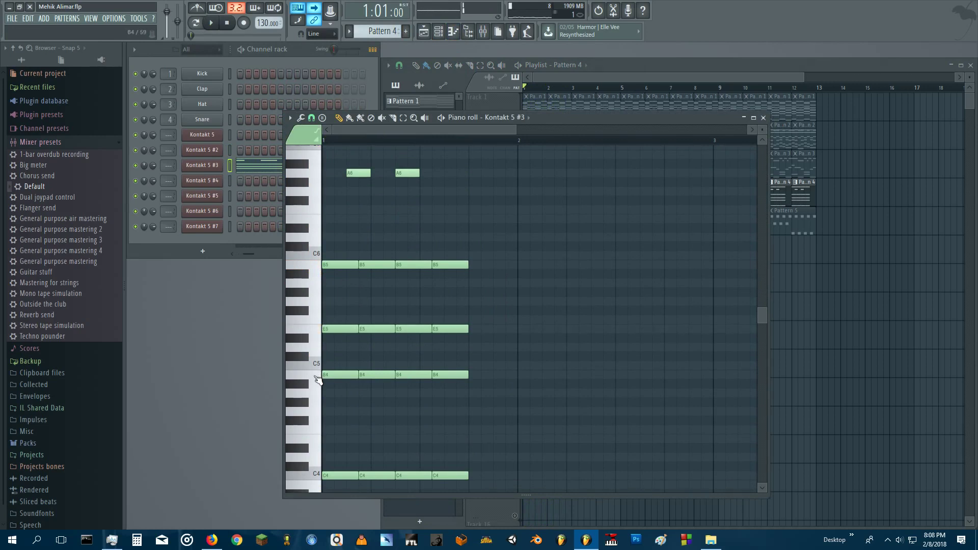
pyautogui.scroll(-2, 318, 379)
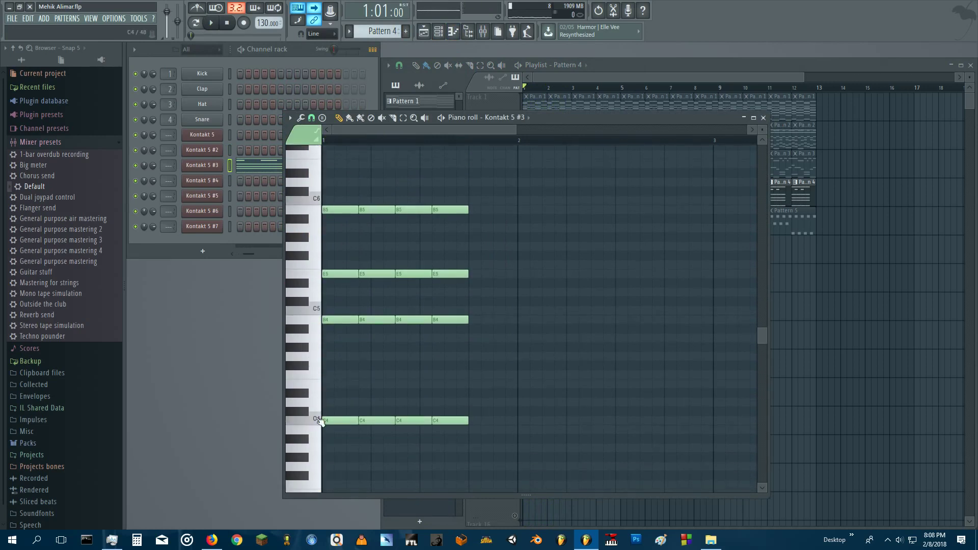
pyautogui.scroll(3, 561, 363)
pyautogui.press('space')
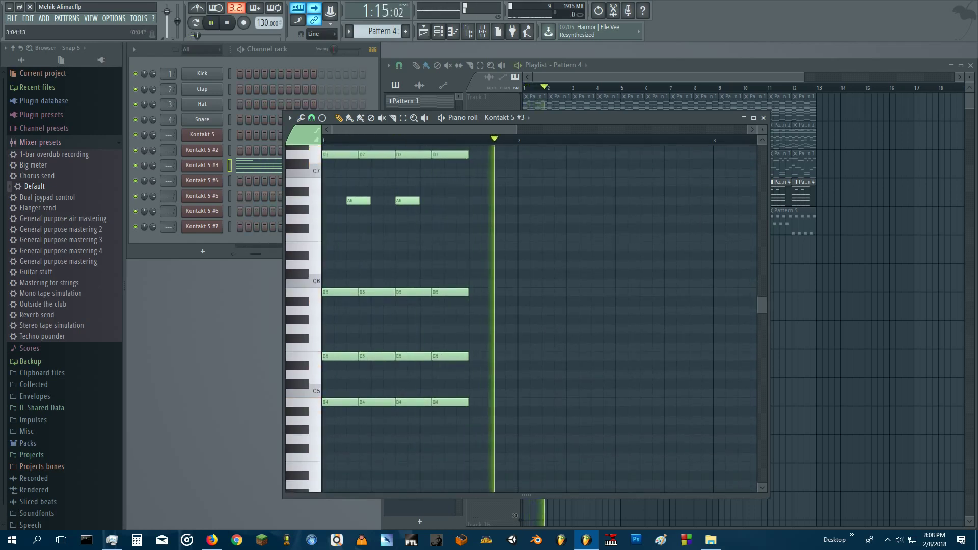
pyautogui.click(764, 118)
pyautogui.press('space')
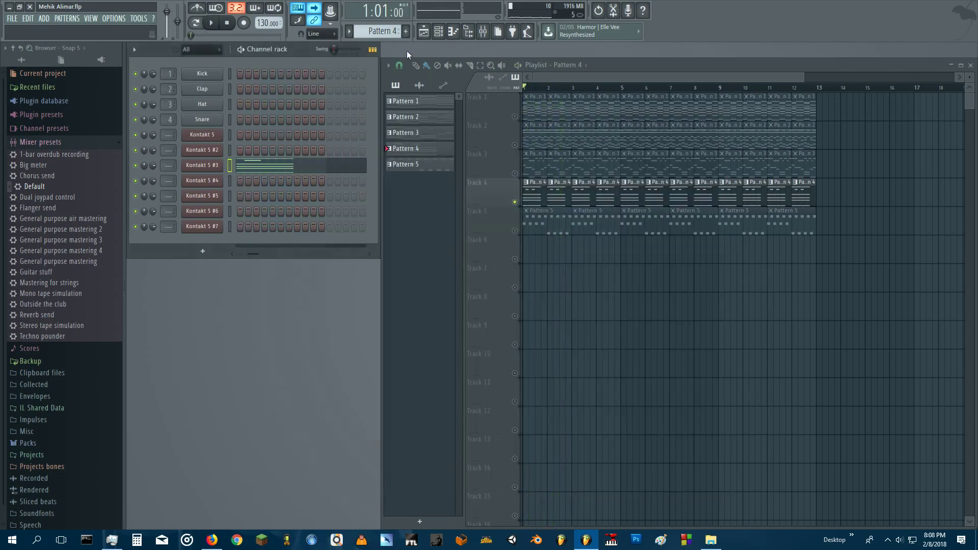
# Step: Make Pattern 5 the active pattern and switch the playlist solo from Track 4 to Track 5
pyautogui.scroll(-1, 385, 31)
pyautogui.rightClick(514, 204)
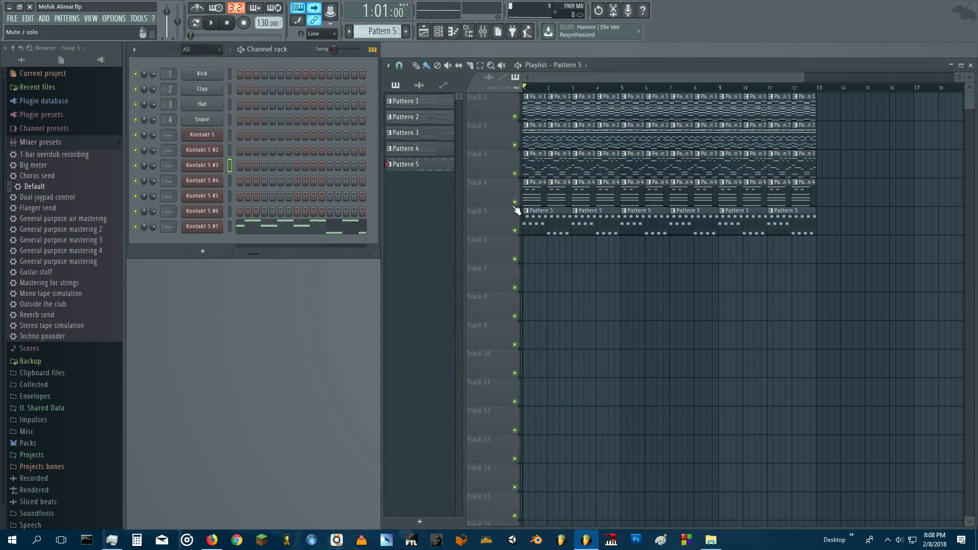
pyautogui.keyDown('ctrl'); pyautogui.click(515, 230); pyautogui.keyUp('ctrl')
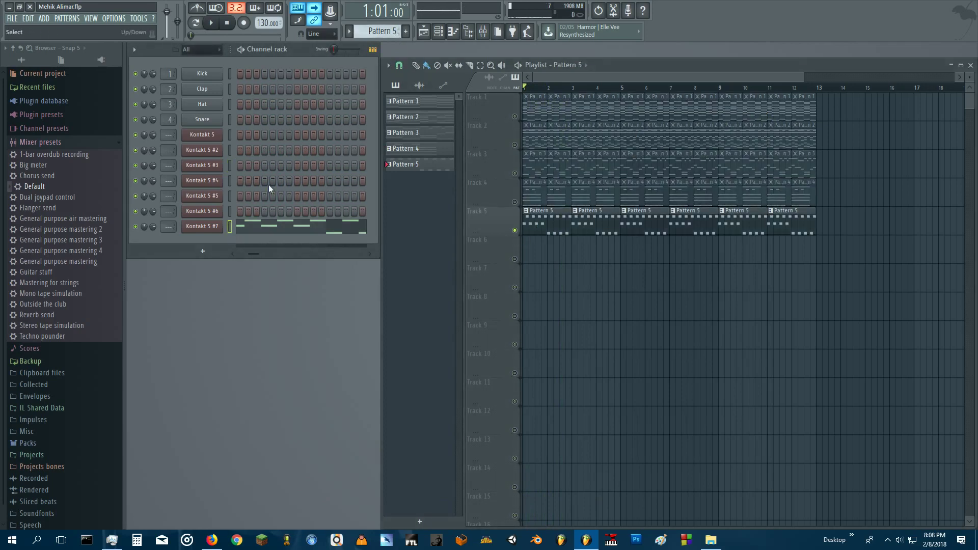
# Step: Open the Kontakt 5 #7 channel's Pattern 5 notes in the piano roll and audition the alternating E5 and G5 keys
pyautogui.click(453, 31)
pyautogui.click(317, 343)
pyautogui.click(317, 334)
pyautogui.click(317, 355)
pyautogui.click(315, 335)
pyautogui.click(315, 356)
pyautogui.click(315, 336)
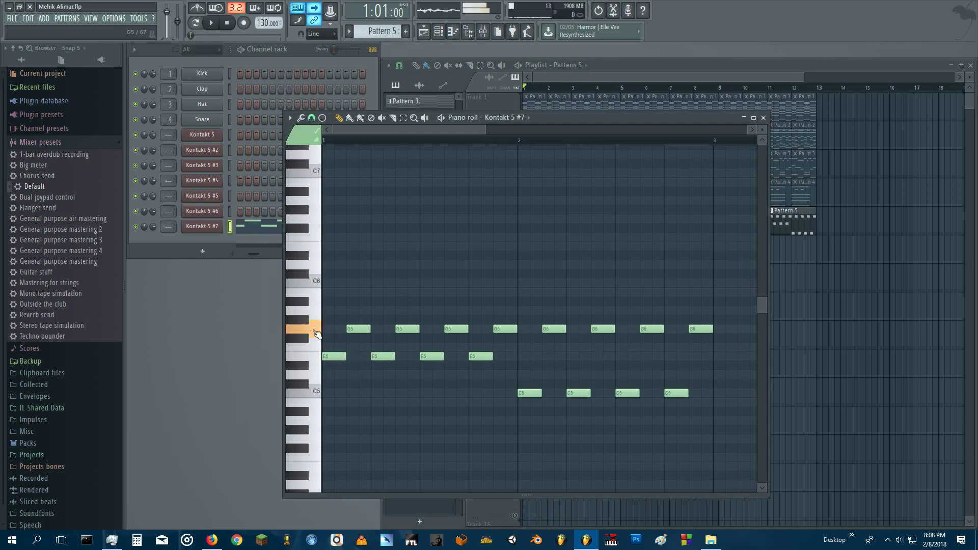
# Step: Audition the Kontakt 5 #7 channel by playing an alternating note figure live on the typing keyboard
pyautogui.press('z')
pyautogui.press('z')
pyautogui.press('v')
pyautogui.press('z')
pyautogui.press('b')
pyautogui.press('z')
pyautogui.press('b')
pyautogui.press('z')
# Step: Play back the soloed Track 5, close the Pattern 5 piano roll and stop playback
pyautogui.press('space')
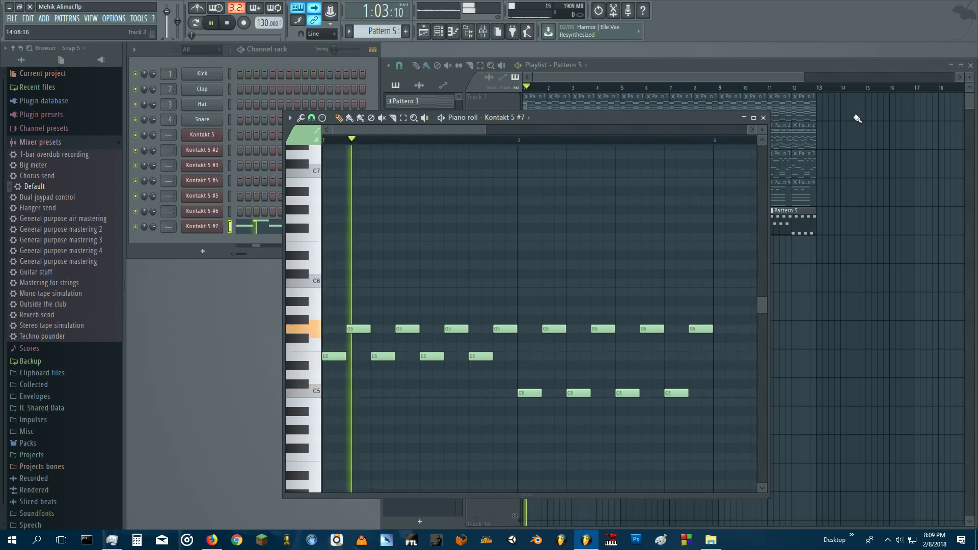
pyautogui.click(764, 118)
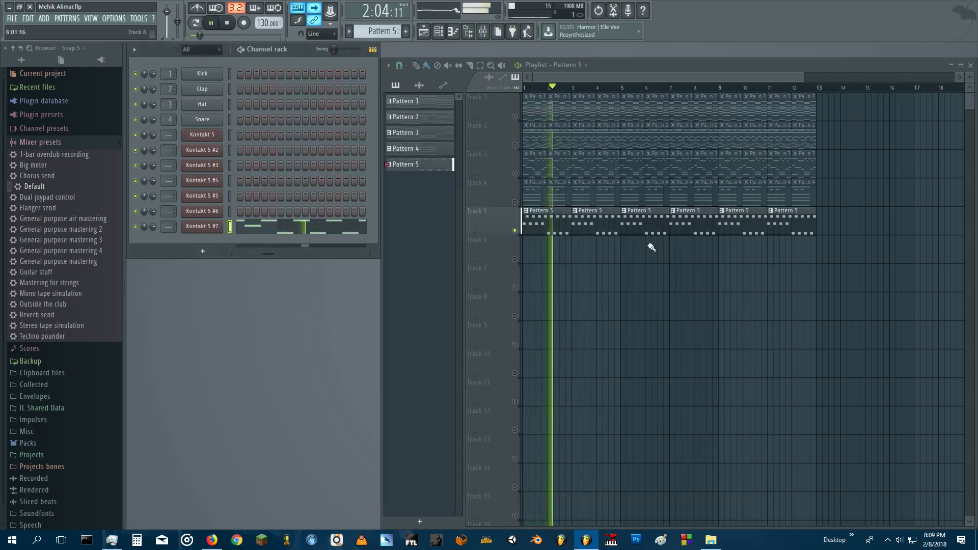
pyautogui.press('space')
pyautogui.press('space')
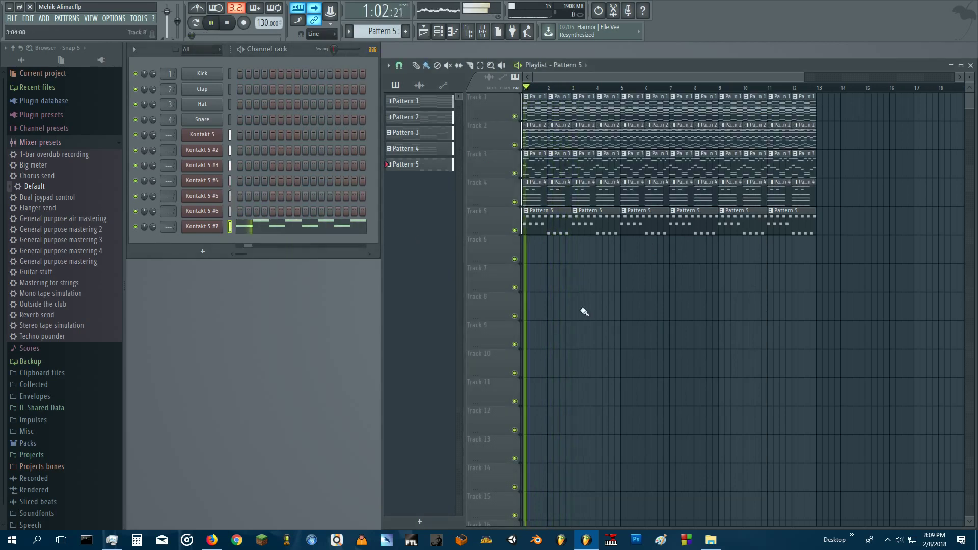
# Step: Play the song with all tracks enabled and briefly solo Track 1 to hear it alone
pyautogui.rightClick(515, 117)
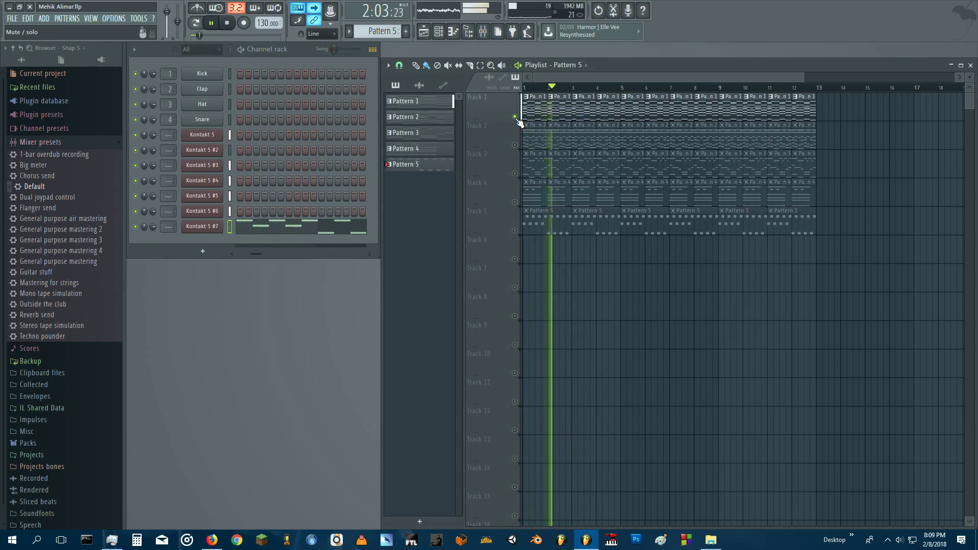
pyautogui.rightClick(515, 117)
# Step: Repeatedly mute and unmute Track 1 during playback to compare the mix, stop the song and leave Track 1 unmuted
pyautogui.click(515, 116)
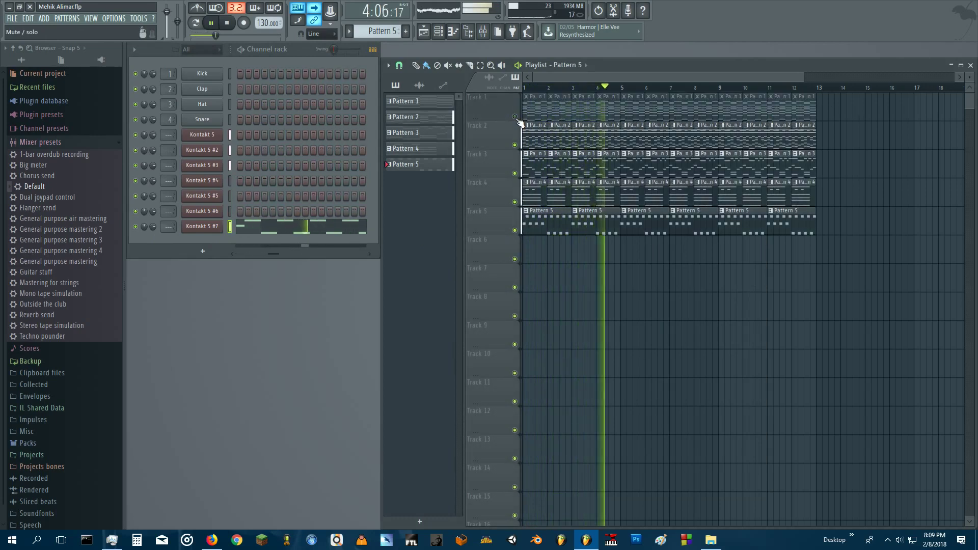
pyautogui.click(515, 116)
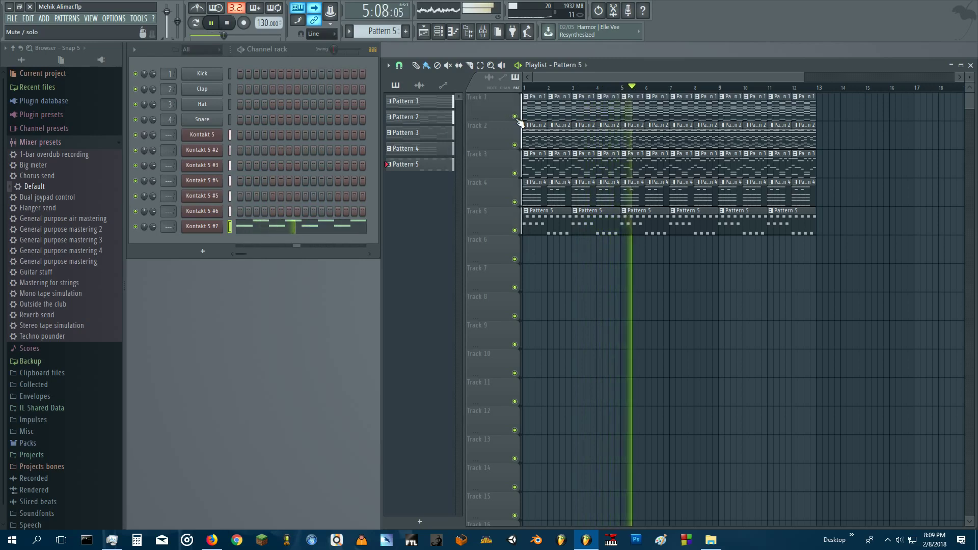
pyautogui.click(515, 117)
pyautogui.click(515, 118)
pyautogui.click(515, 118)
pyautogui.click(515, 118)
pyautogui.click(515, 117)
pyautogui.click(515, 117)
pyautogui.click(515, 117)
pyautogui.click(515, 116)
pyautogui.click(516, 117)
pyautogui.click(515, 117)
pyautogui.click(515, 117)
pyautogui.click(515, 117)
pyautogui.click(515, 117)
pyautogui.click(515, 117)
pyautogui.click(516, 118)
pyautogui.click(516, 118)
pyautogui.click(516, 119)
pyautogui.click(515, 118)
pyautogui.click(515, 116)
pyautogui.click(515, 116)
pyautogui.click(515, 117)
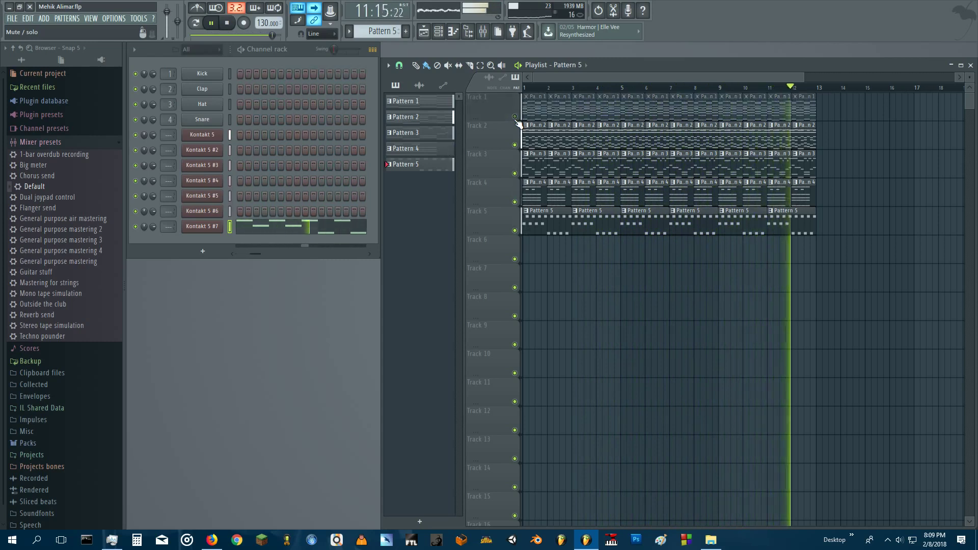
pyautogui.click(515, 116)
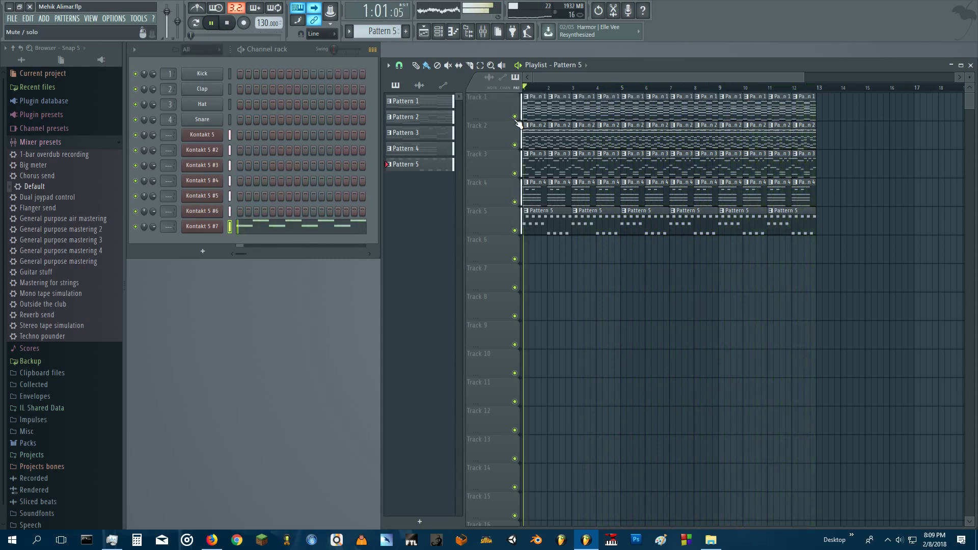
pyautogui.click(515, 117)
pyautogui.click(515, 117)
pyautogui.click(515, 117)
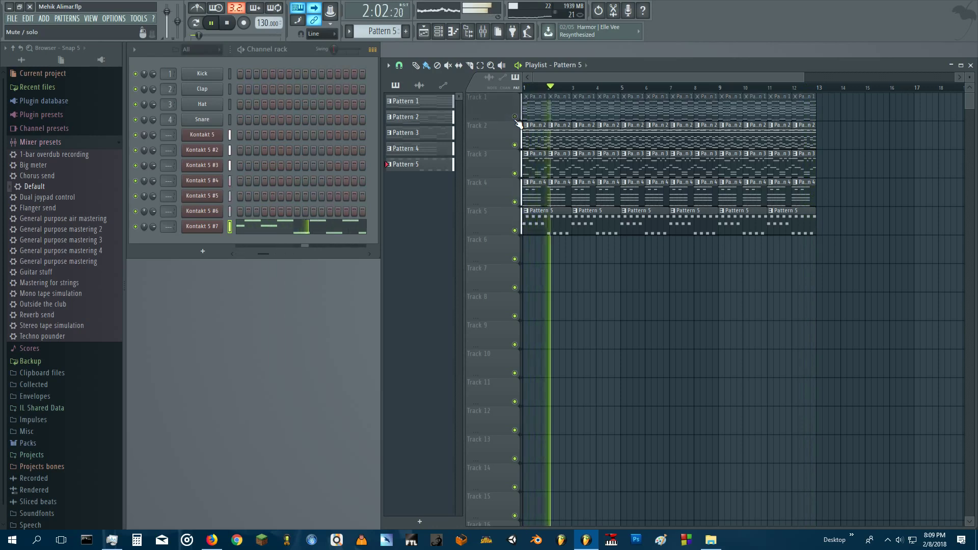
pyautogui.click(516, 117)
pyautogui.click(515, 117)
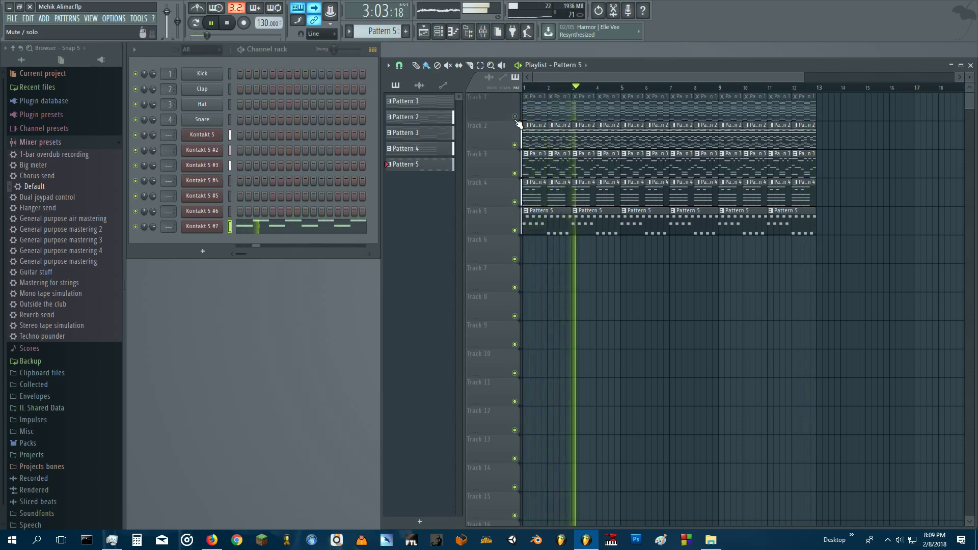
pyautogui.click(515, 116)
pyautogui.click(515, 117)
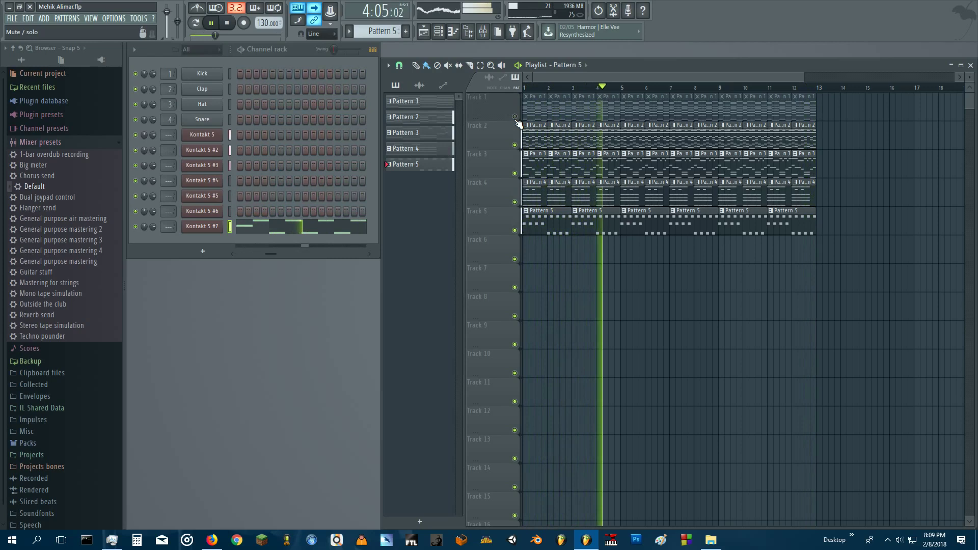
pyautogui.press('space')
pyautogui.click(515, 117)
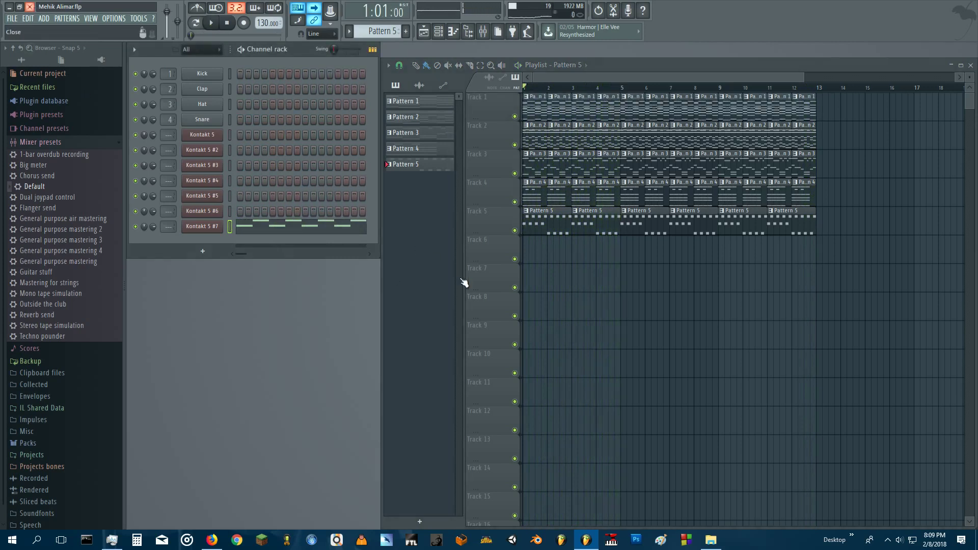
# Step: Switch to File Explorer and open the project FL Studio Insp. 72 Happy Level from the Chaos folder
pyautogui.press('super+d')
pyautogui.click(710, 539)
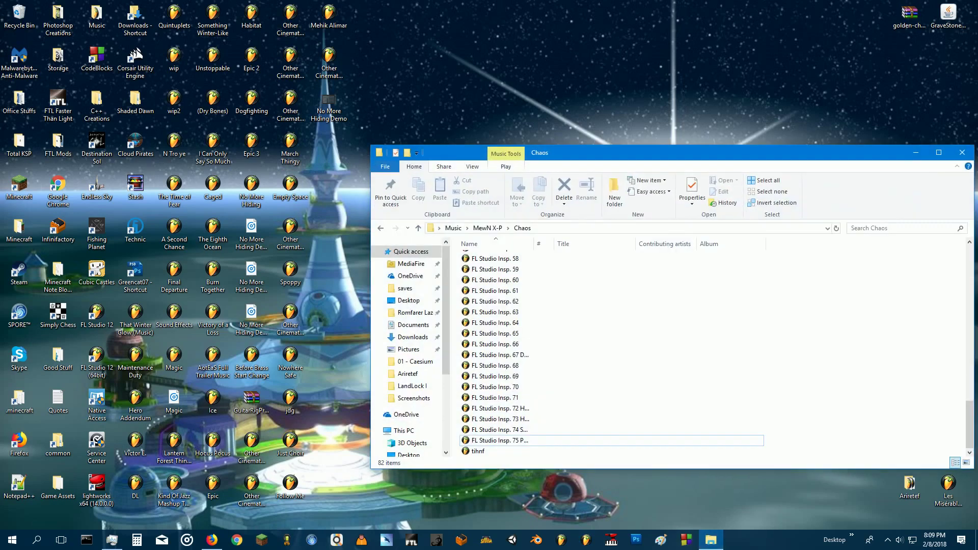
pyautogui.doubleClick(558, 411)
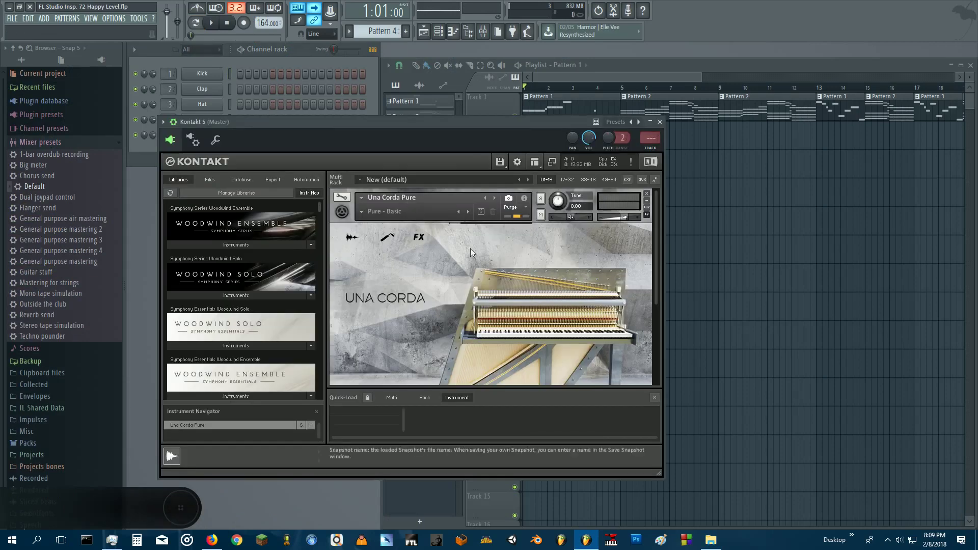
# Step: Look over the Una Corda Pure instrument, close Kontakt and play the song with the Pattern 1 piano roll open
pyautogui.scroll(-3, 411, 205)
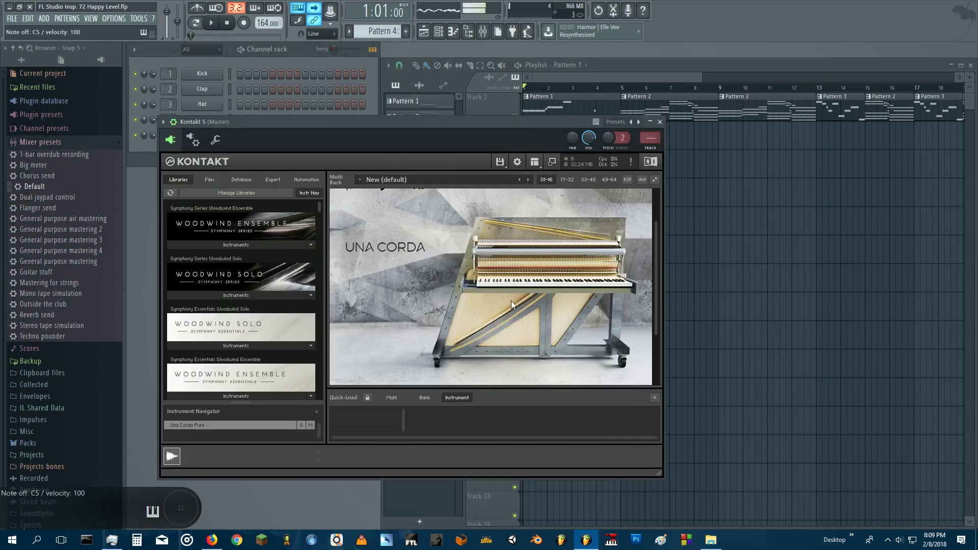
pyautogui.click(661, 123)
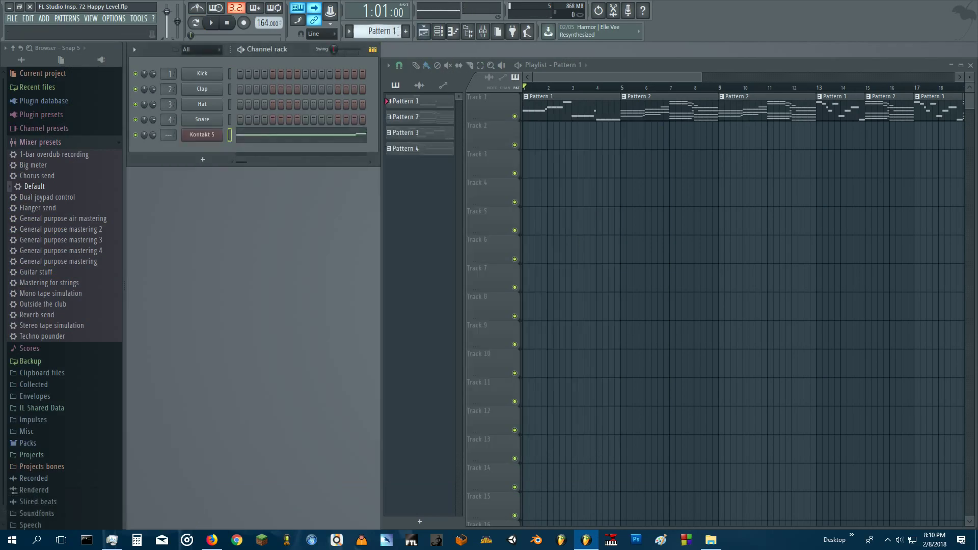
pyautogui.click(454, 33)
pyautogui.press('space')
pyautogui.press('space')
pyautogui.click(312, 117)
pyautogui.click(326, 243)
pyautogui.press('space')
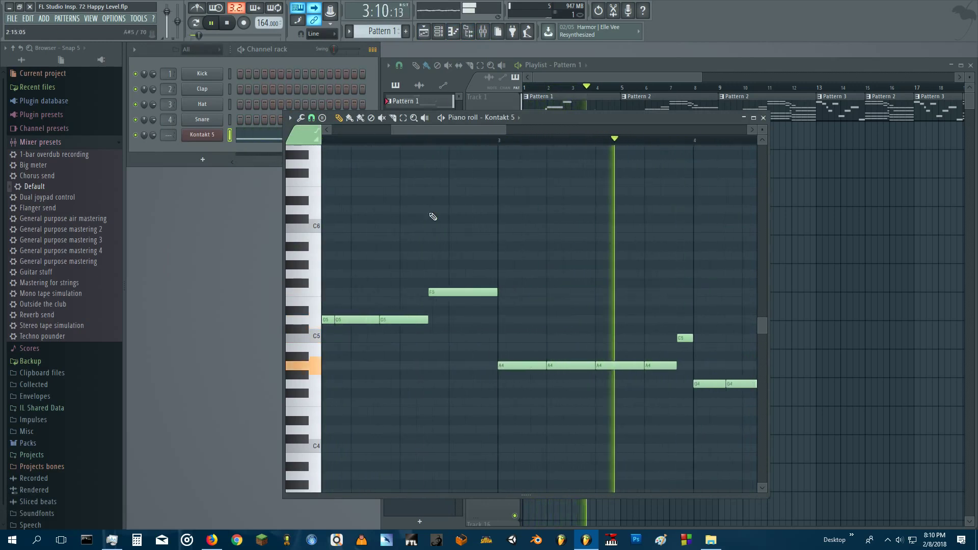
# Step: Follow the Kontakt notes of the following patterns in the piano roll during playback, stop the song and close the piano roll
pyautogui.scroll(-2, 388, 40)
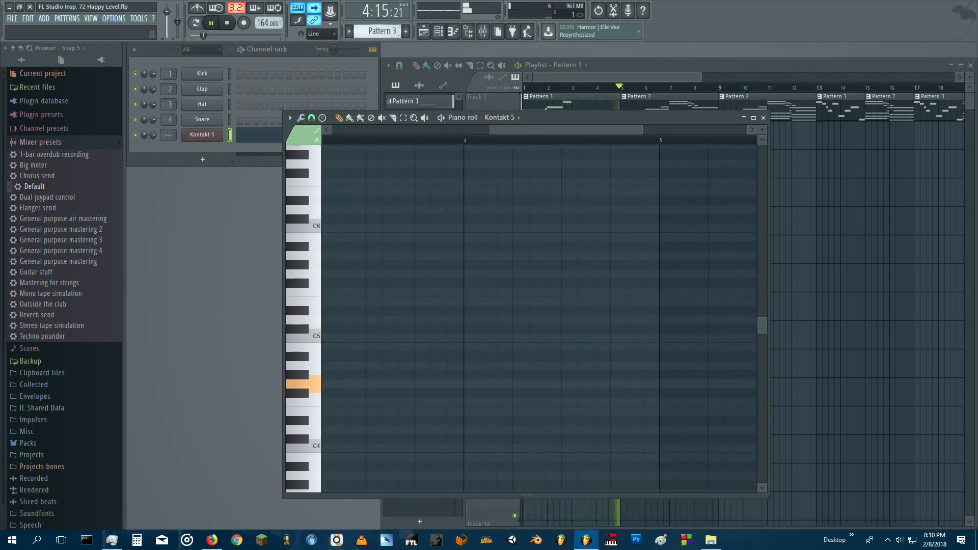
pyautogui.scroll(1, 383, 31)
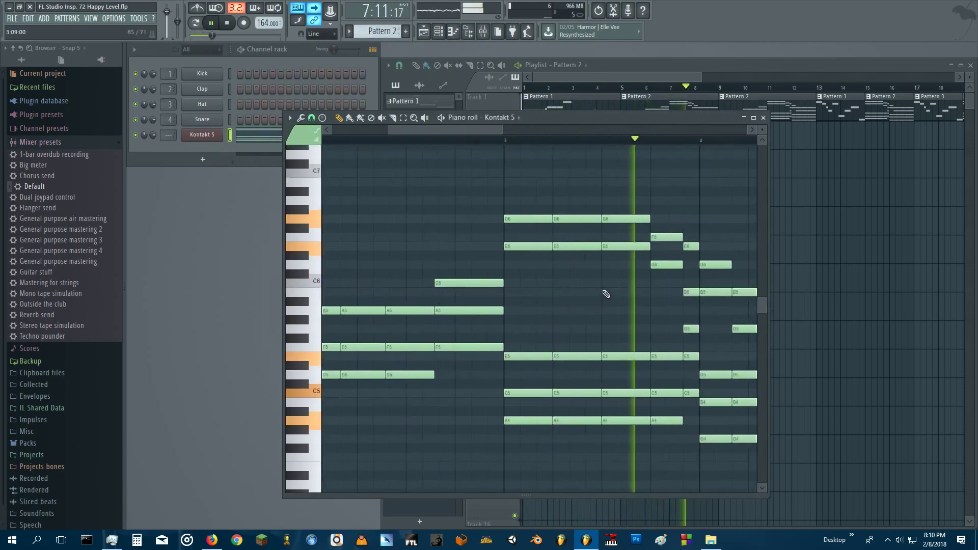
pyautogui.moveTo(556, 268); pyautogui.dragTo(555, 295)
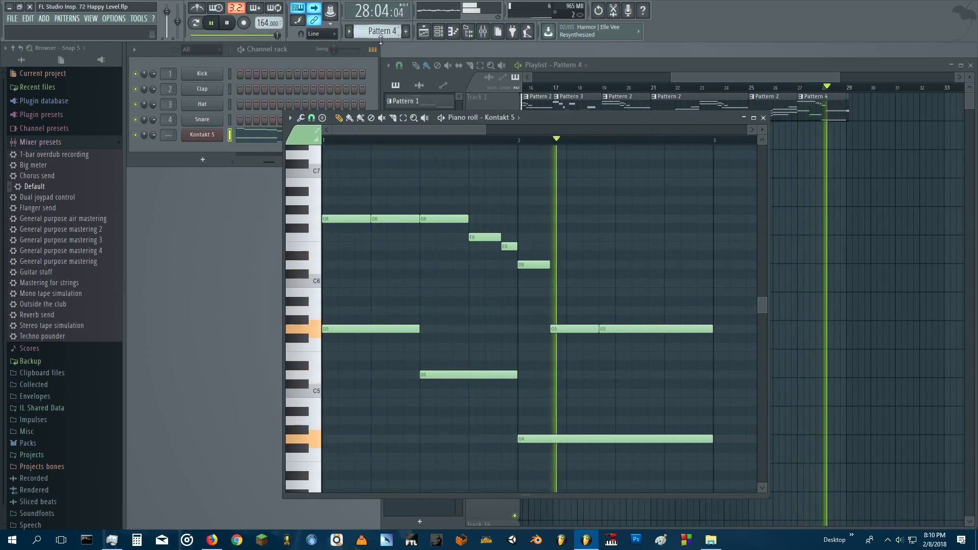
pyautogui.press('space')
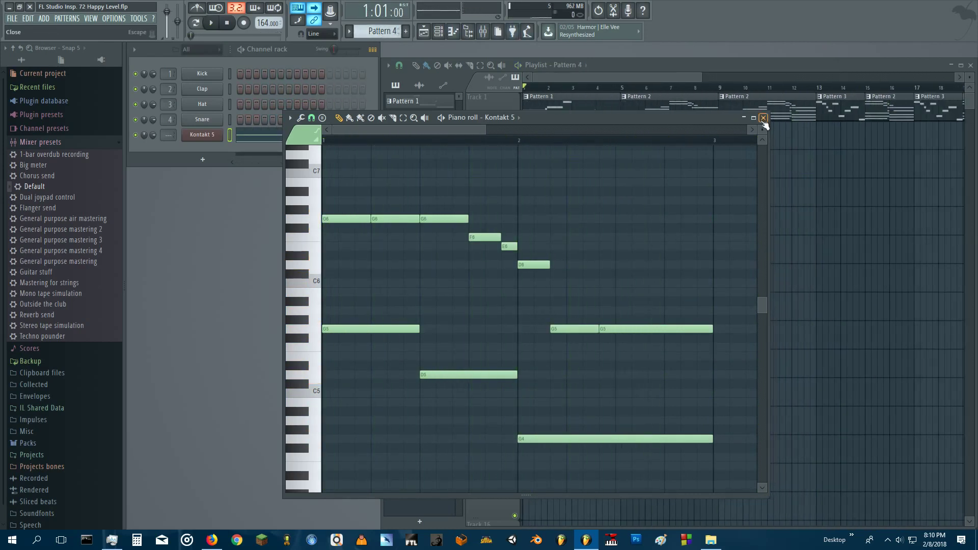
pyautogui.click(764, 118)
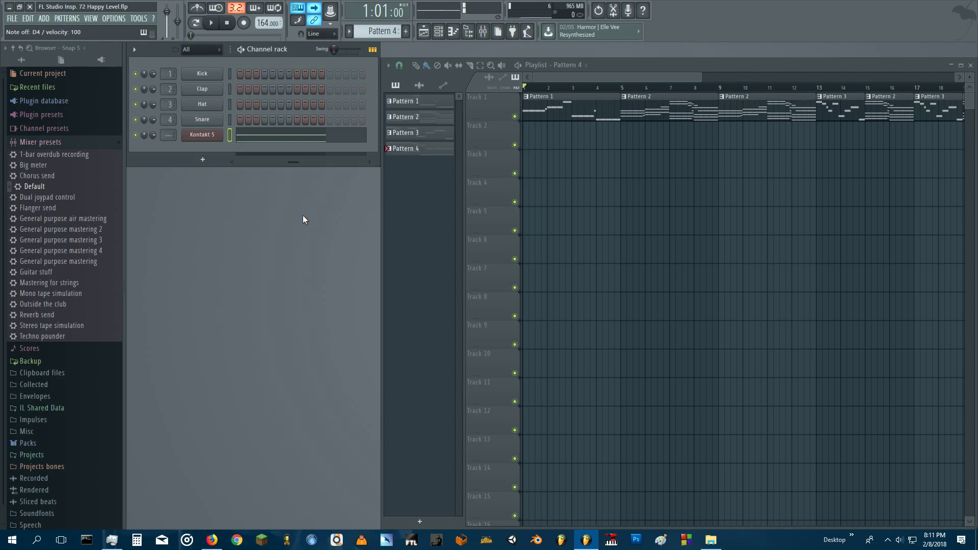
# Step: Audition the Kontakt channel by playing a few live notes
pyautogui.press('c')
pyautogui.press('v')
pyautogui.press('n')
pyautogui.press('b')
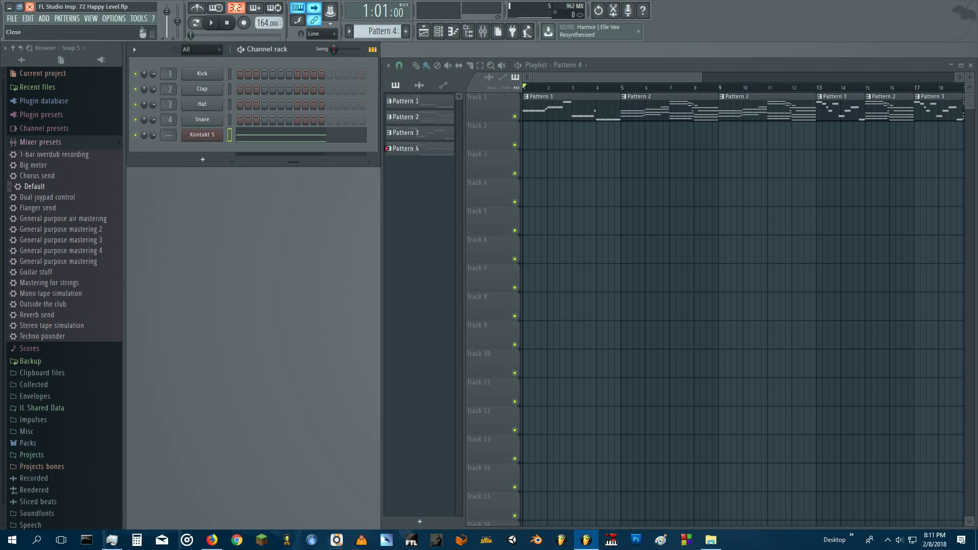
# Step: Close the Happy Level project and open FL Studio Insp. 73 Harmonium from the Chaos folder
pyautogui.click(30, 6)
pyautogui.doubleClick(550, 419)
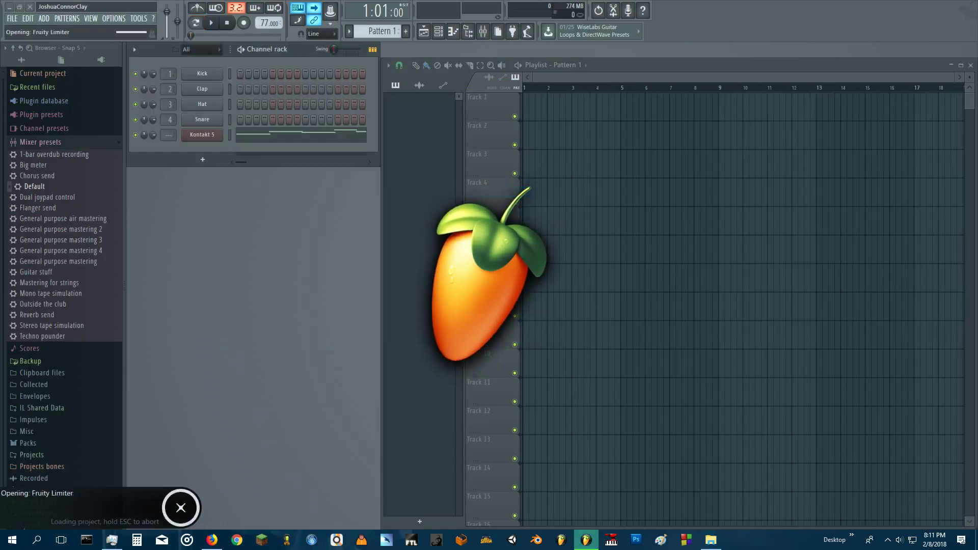
# Step: Examine the Harmonium instrument in Kontakt, including its root, scale and key mode settings, and close its window
pyautogui.click(230, 137)
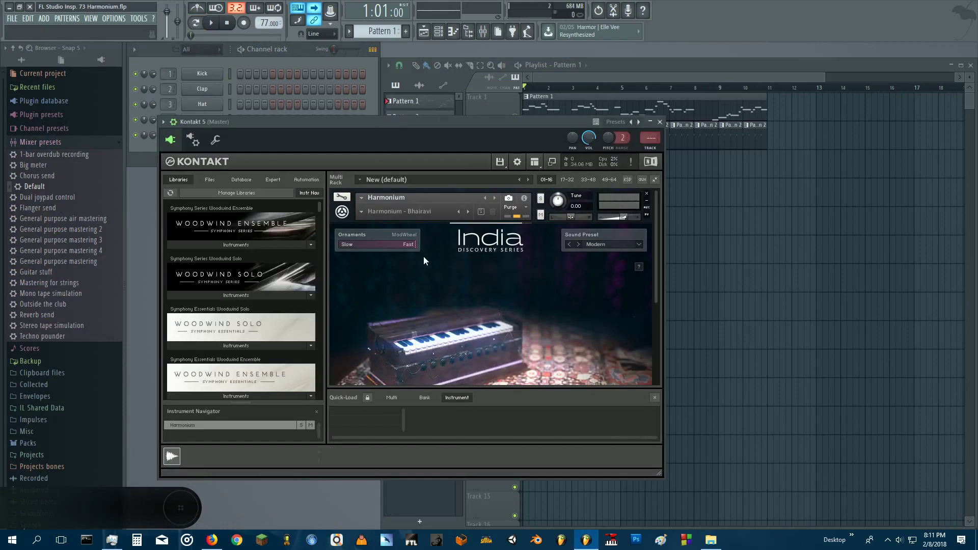
pyautogui.scroll(-3, 445, 273)
pyautogui.scroll(-1, 509, 333)
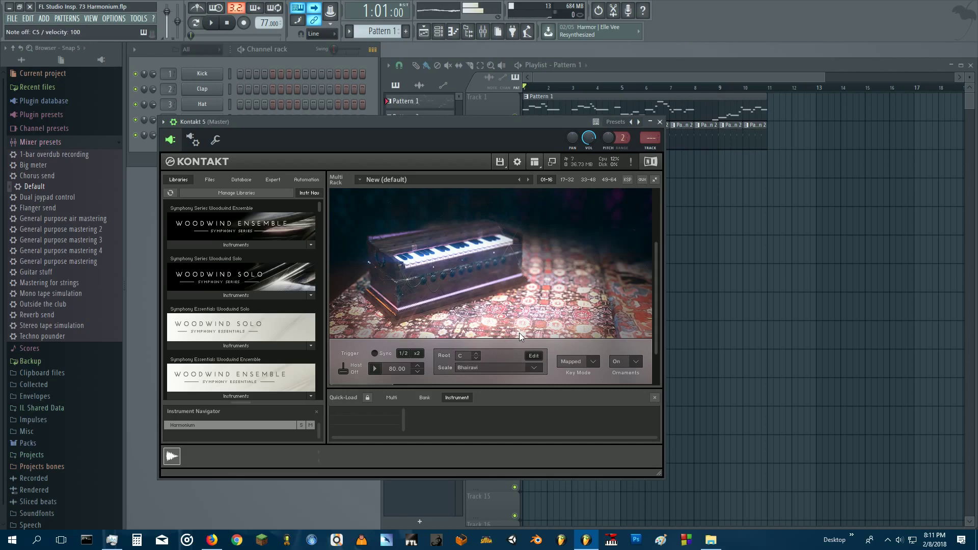
pyautogui.scroll(1, 514, 307)
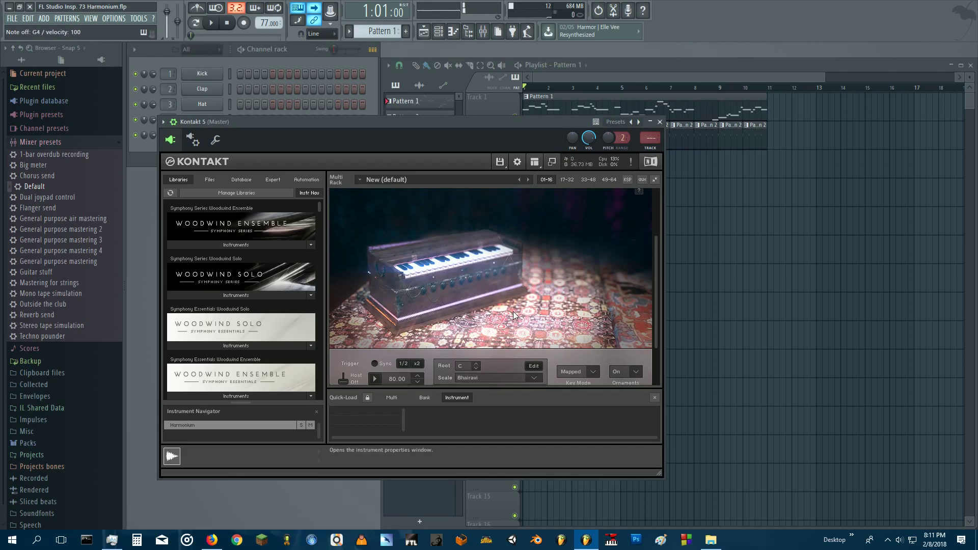
pyautogui.scroll(1, 524, 243)
pyautogui.click(660, 123)
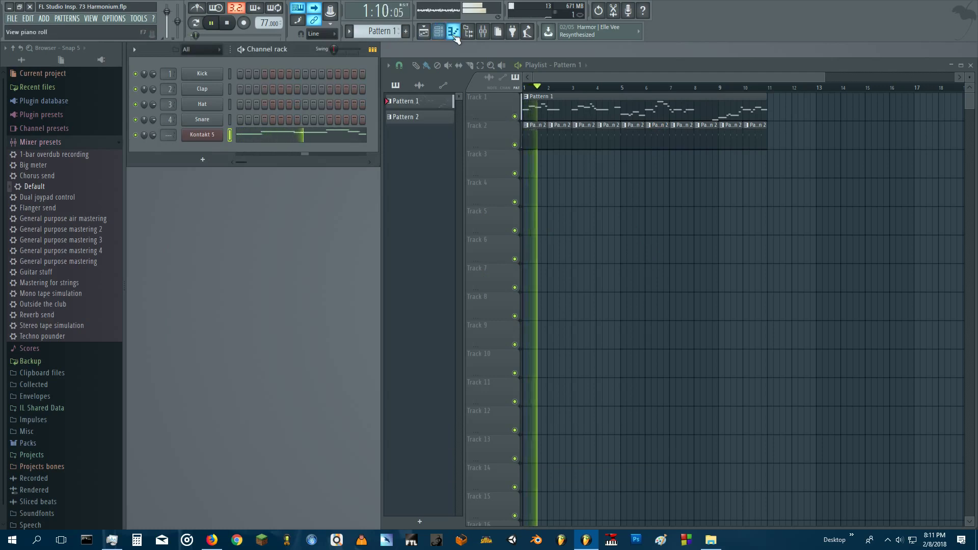
# Step: Follow Pattern 1 in the piano roll during playback, stop the song, check the Pattern 2 notes and close the piano roll
pyautogui.click(439, 33)
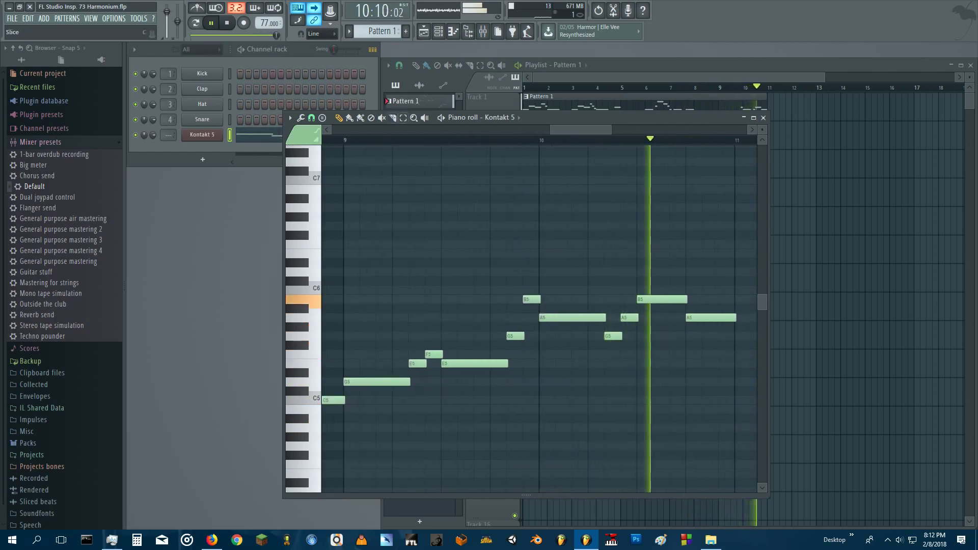
pyautogui.press('space')
pyautogui.scroll(1, 379, 31)
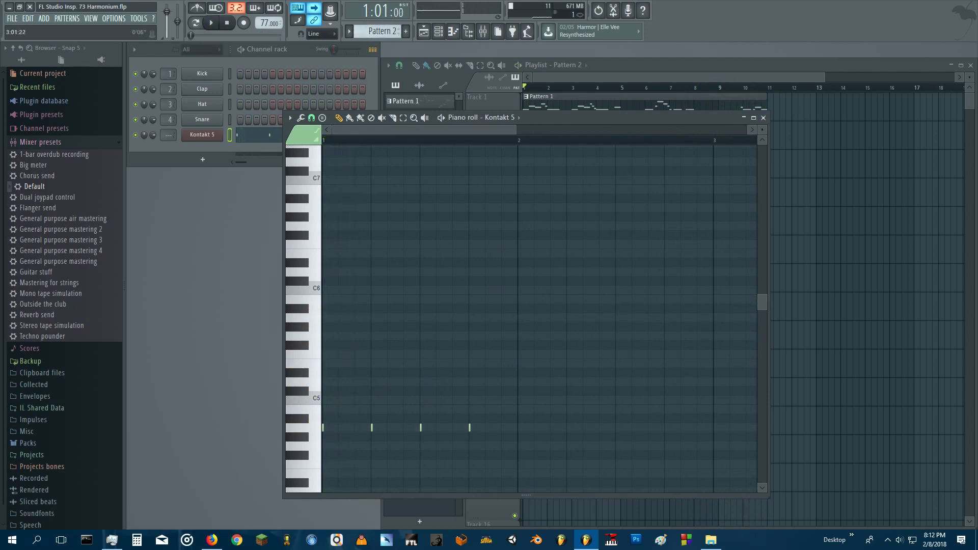
pyautogui.click(764, 119)
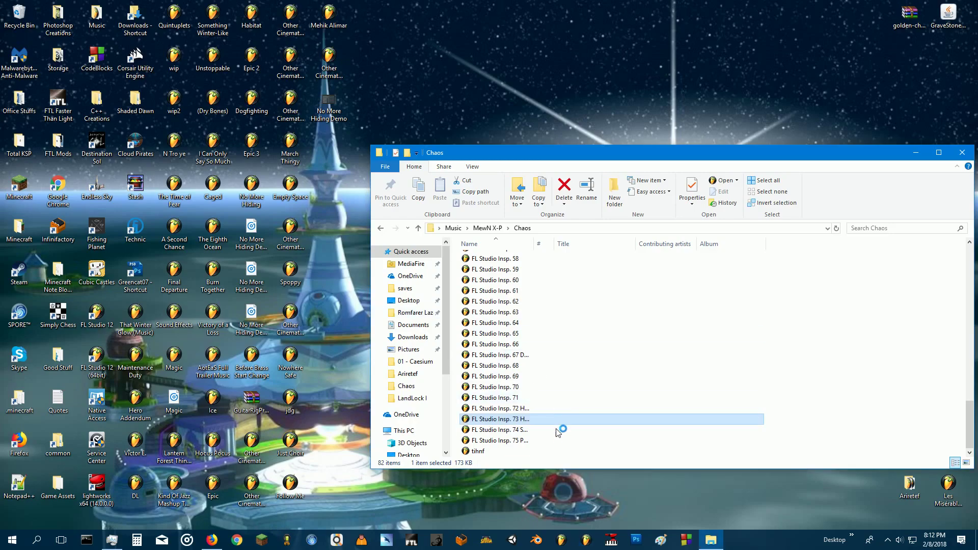
# Step: Open FL Studio Insp. 74 Space Kinetic Metal from the Chaos folder and audition its Aluminum Scratches instrument in Kontakt, closing its window when done
pyautogui.doubleClick(560, 432)
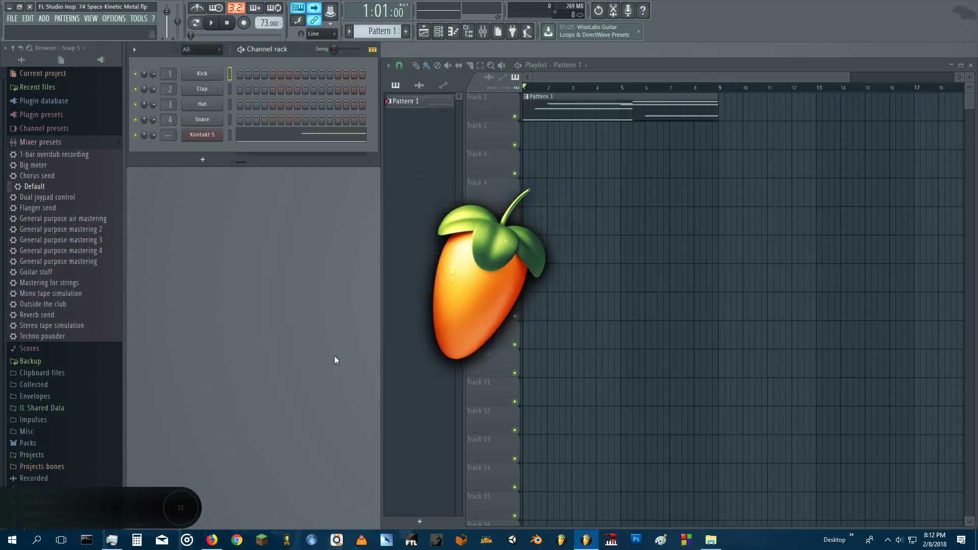
pyautogui.click(230, 136)
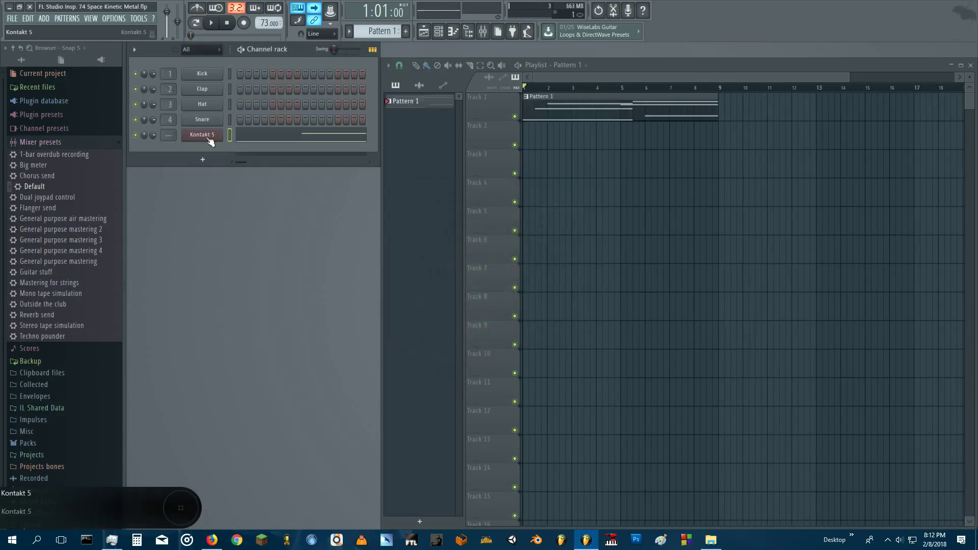
pyautogui.press('y')
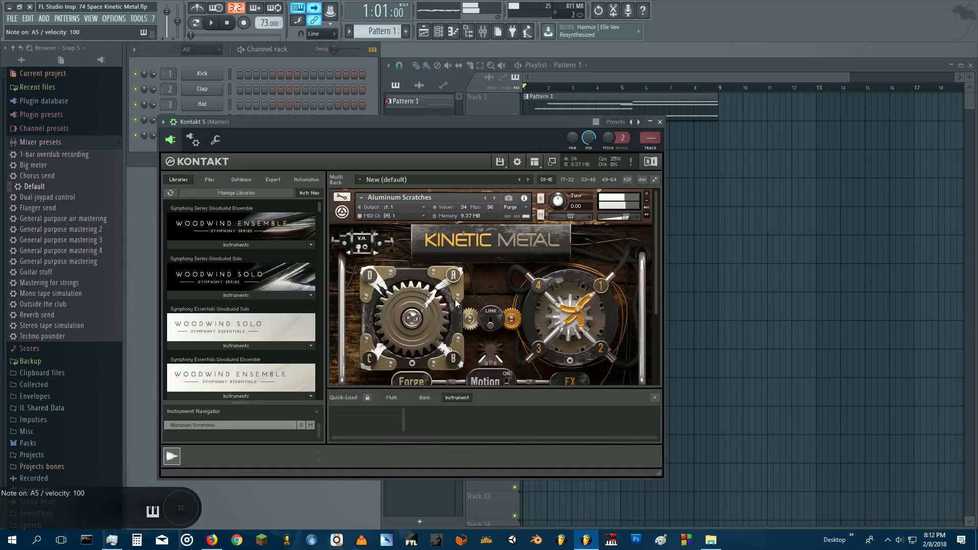
pyautogui.scroll(-1, 522, 308)
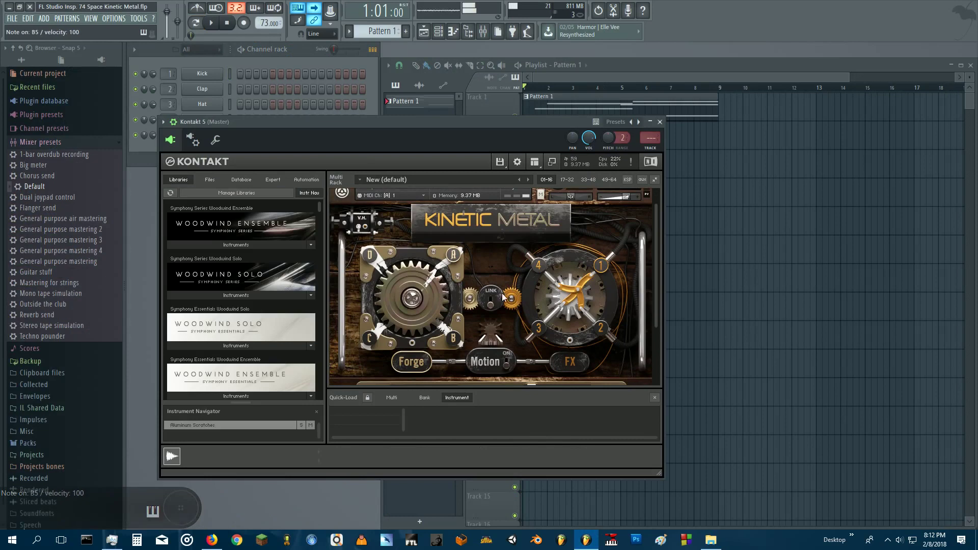
pyautogui.scroll(-1, 503, 297)
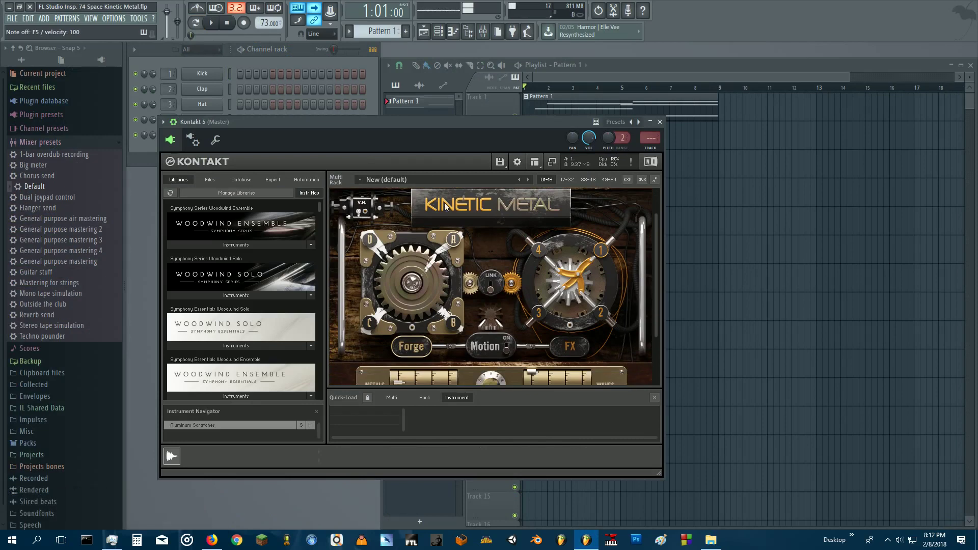
pyautogui.click(661, 123)
# Step: Play the Space Kinetic Metal song while following its notes in the piano roll, stop playback and close the piano roll
pyautogui.click(455, 32)
pyautogui.scroll(4, 606, 357)
pyautogui.press('space')
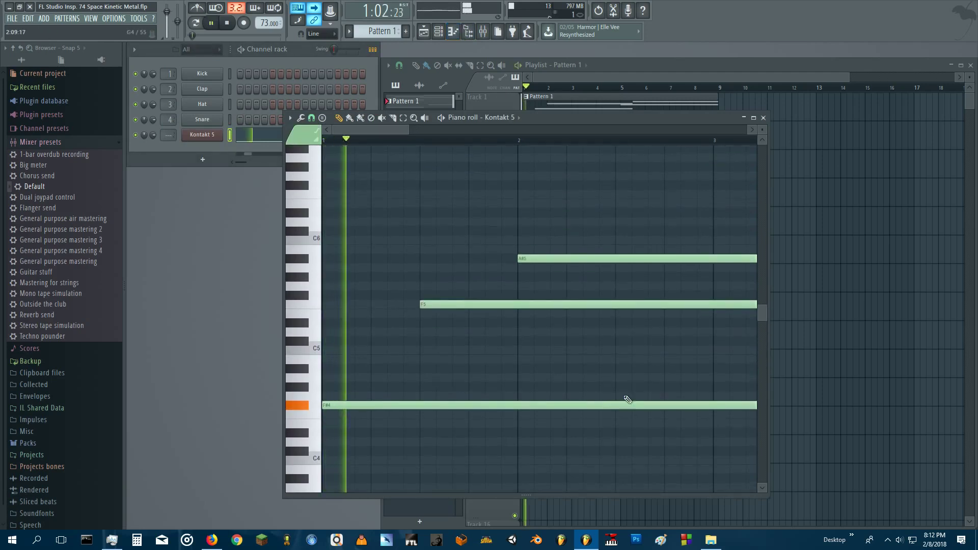
pyautogui.scroll(-1, 642, 421)
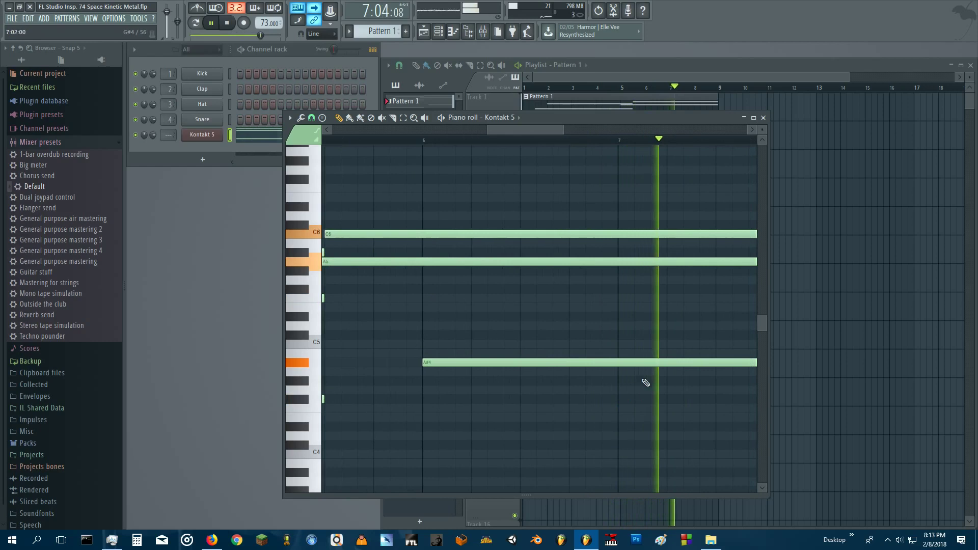
pyautogui.press('space')
pyautogui.click(764, 118)
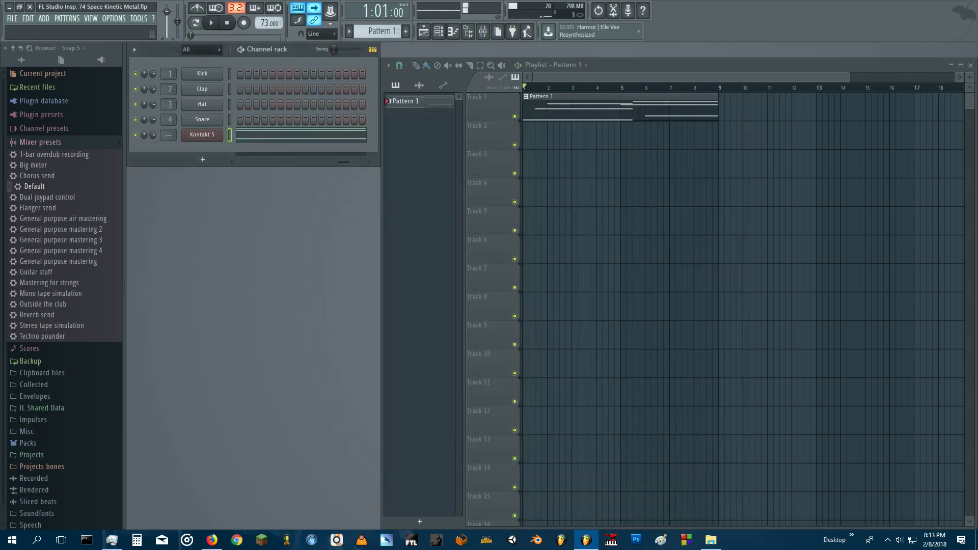
# Step: Recheck the opening notes in the piano roll and examine the Kinetic Metal instrument again, closing both windows
pyautogui.click(453, 31)
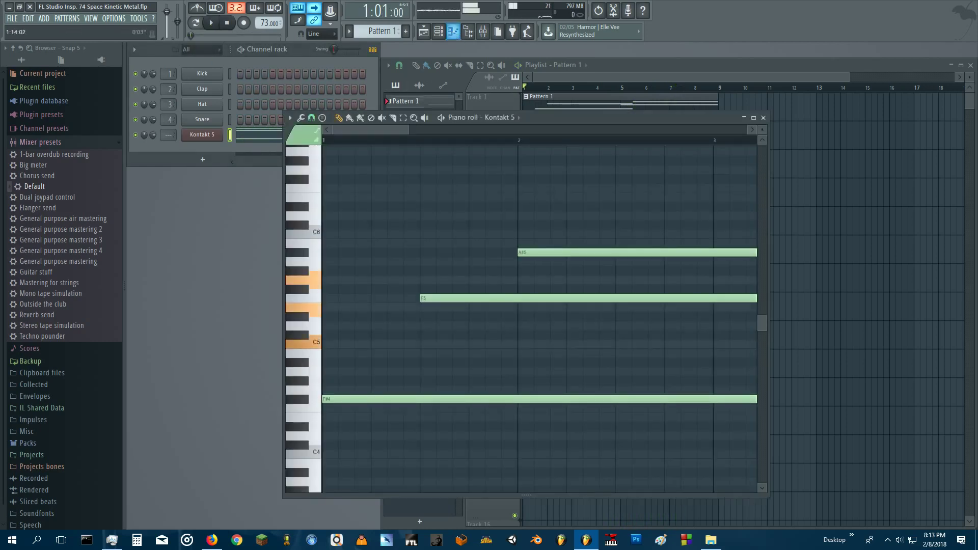
pyautogui.click(763, 118)
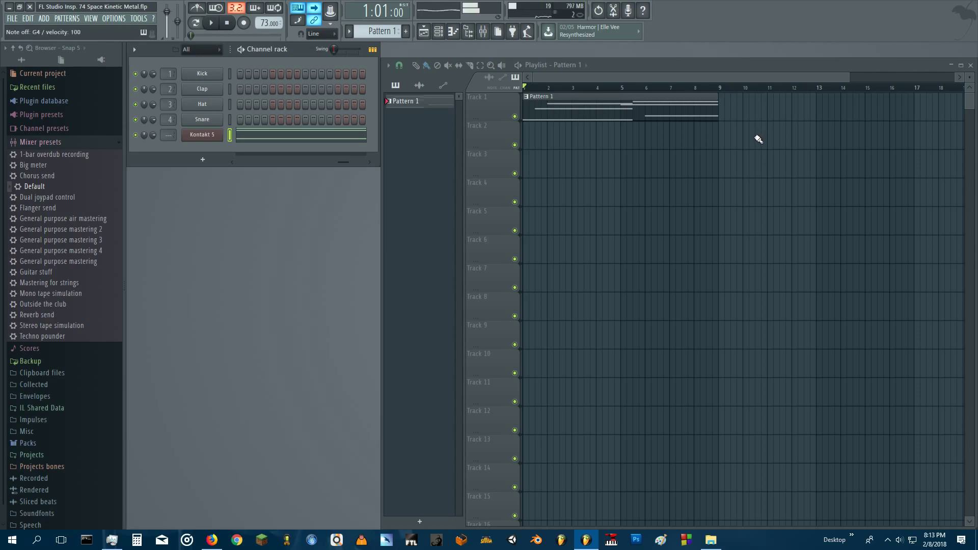
pyautogui.click(202, 135)
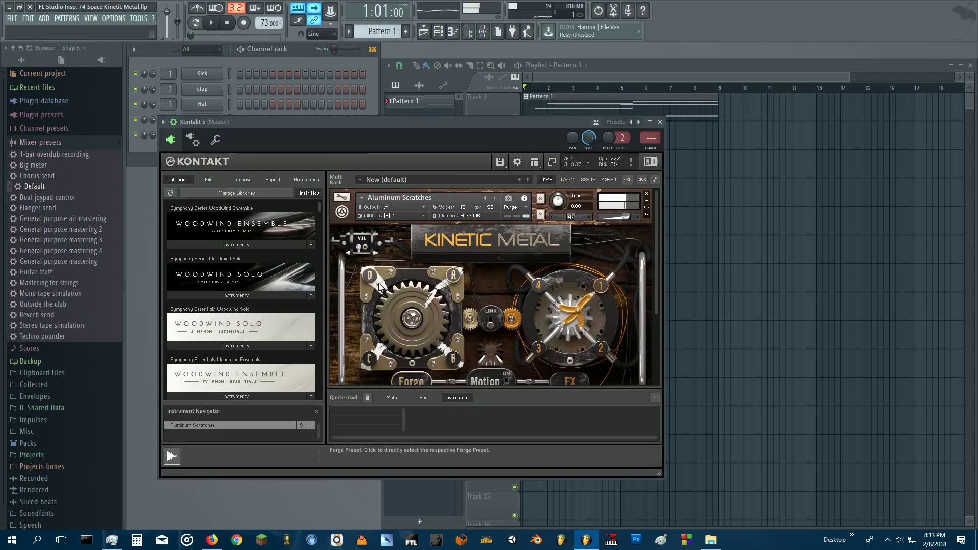
pyautogui.scroll(-1, 496, 336)
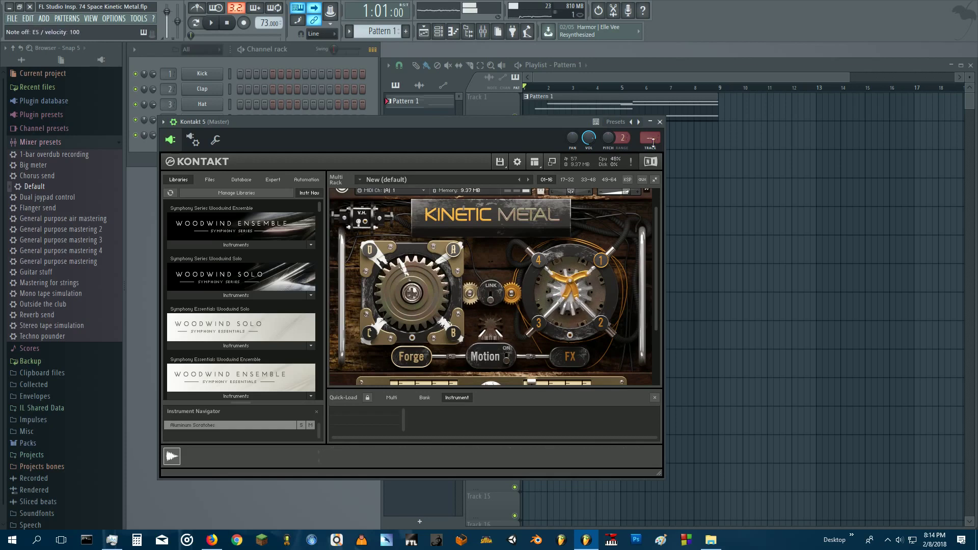
pyautogui.click(661, 123)
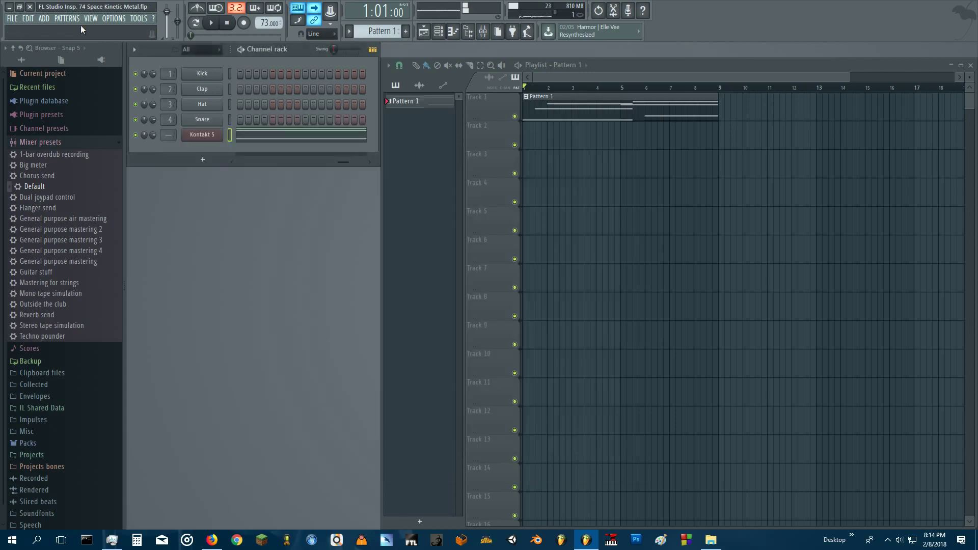
# Step: Close the Space Kinetic Metal project and the Chaos folder window
pyautogui.click(31, 7)
pyautogui.click(548, 297)
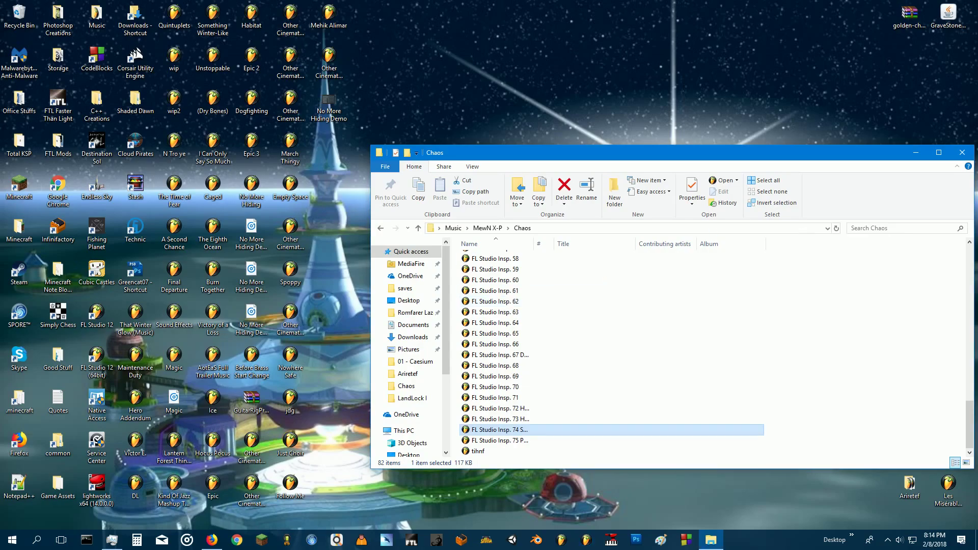
pyautogui.click(968, 157)
# Step: Open the project 000 - Come On In from the Ariretef folder on the desktop
pyautogui.doubleClick(903, 485)
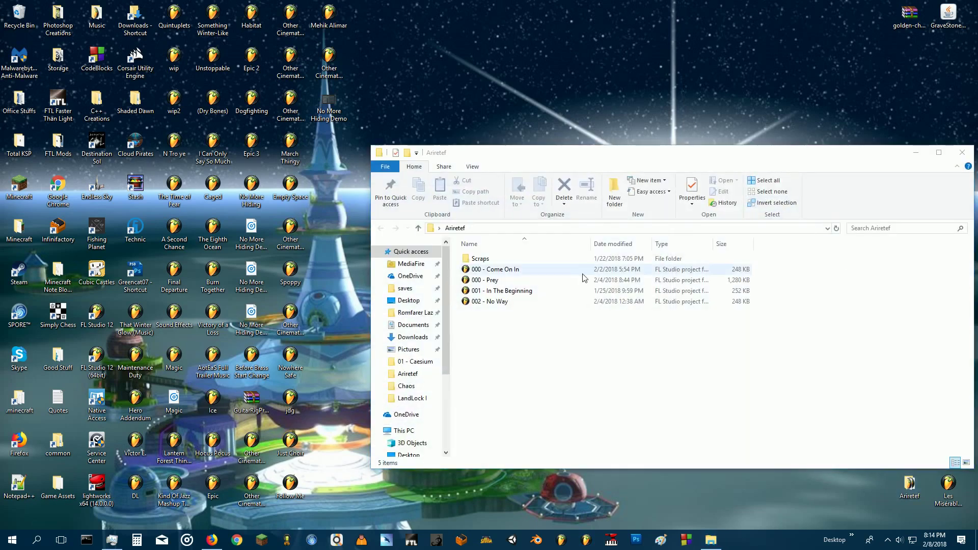
pyautogui.doubleClick(582, 270)
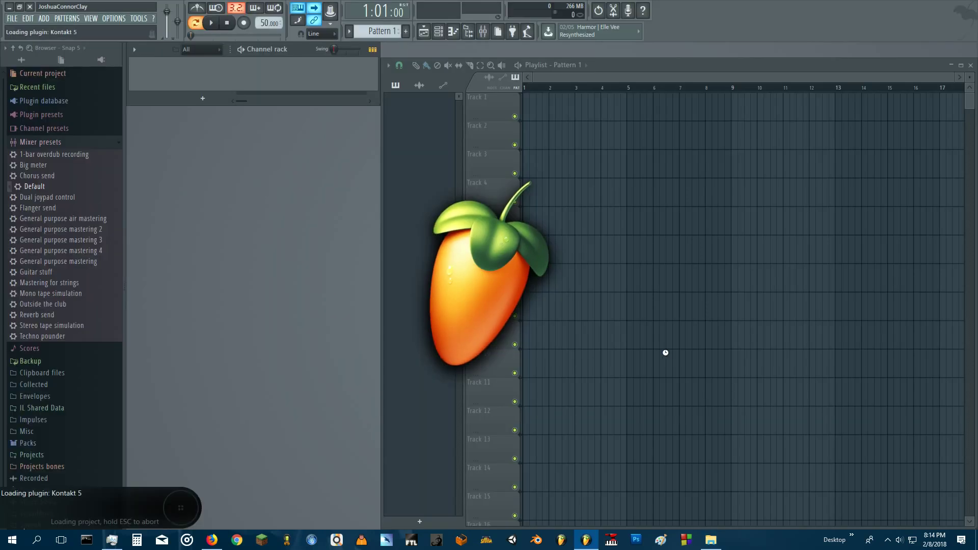
# Step: Dismiss the pending notifications in the Windows Action Center and close it
pyautogui.click(962, 540)
pyautogui.click(960, 42)
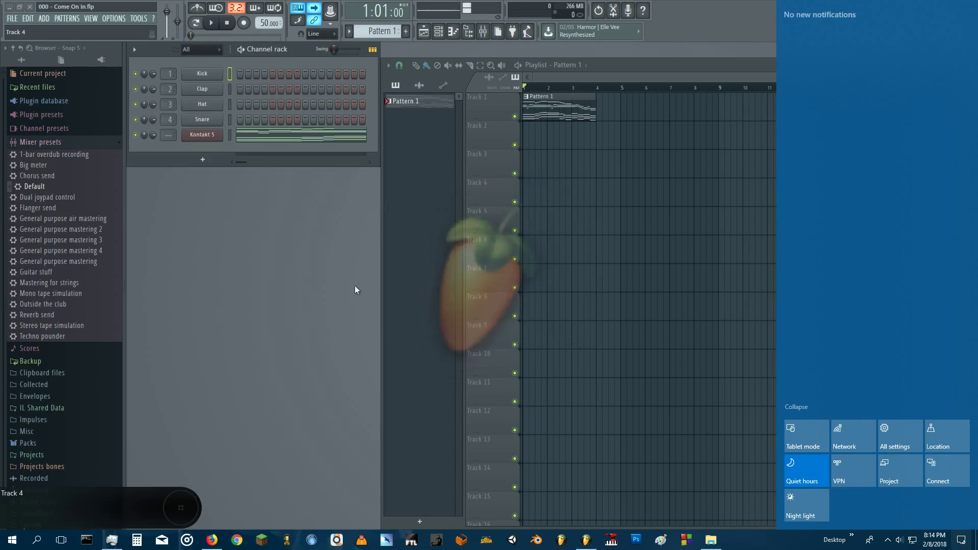
pyautogui.click(335, 298)
# Step: Open the Kontakt 5 channel and view the instruments available in The Giant library
pyautogui.click(231, 138)
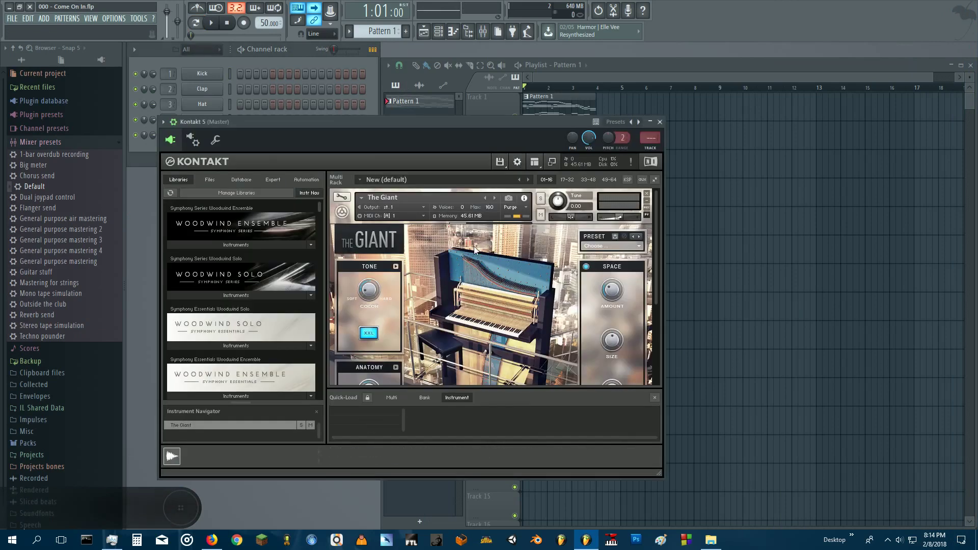
pyautogui.scroll(-4, 258, 314)
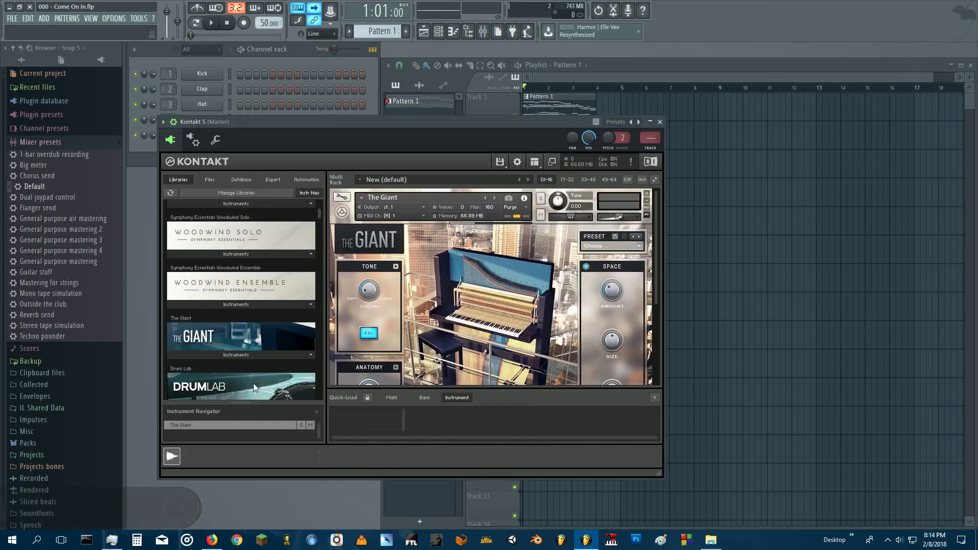
pyautogui.click(243, 354)
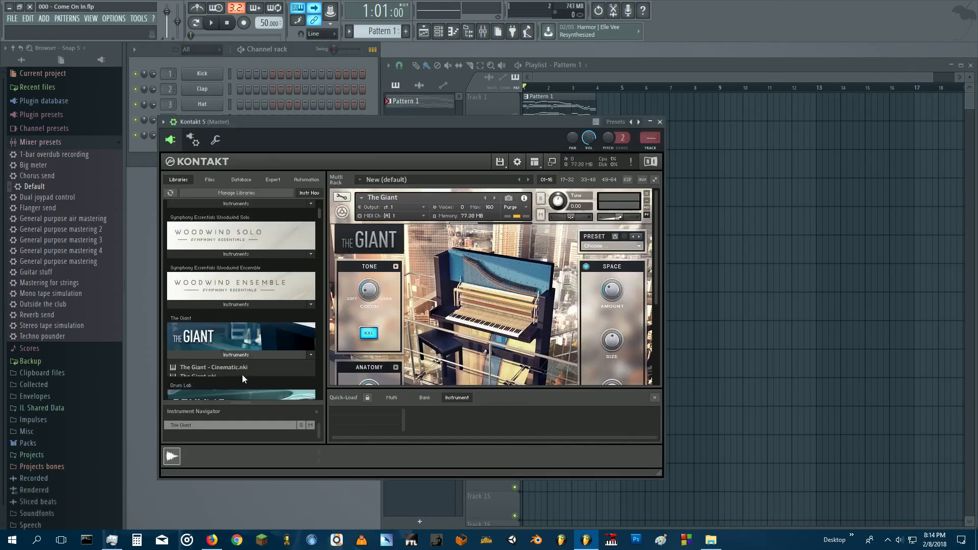
pyautogui.click(226, 352)
# Step: Load the Emotional preset in The Giant, move the Kontakt window clear of the channel rack, and close it
pyautogui.click(639, 246)
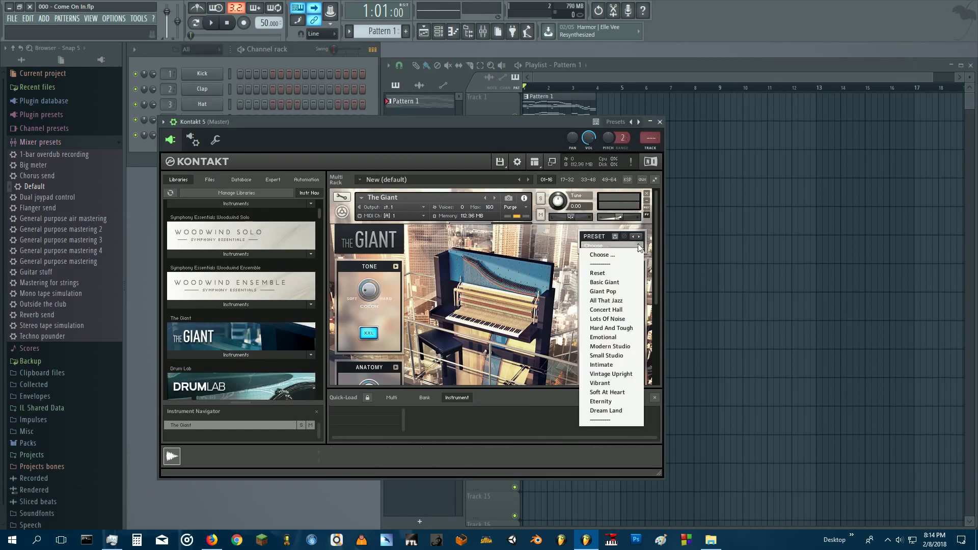
pyautogui.click(613, 338)
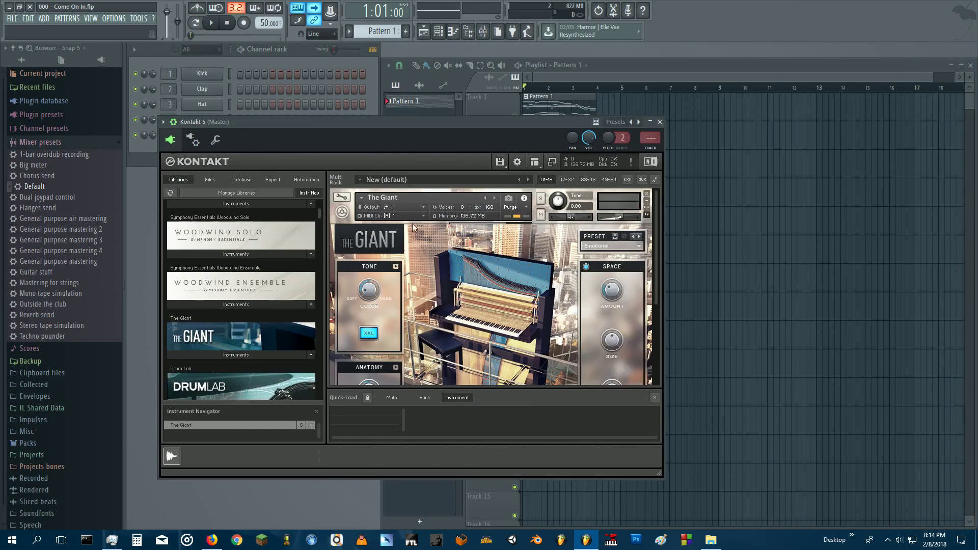
pyautogui.moveTo(370, 129); pyautogui.dragTo(456, 142)
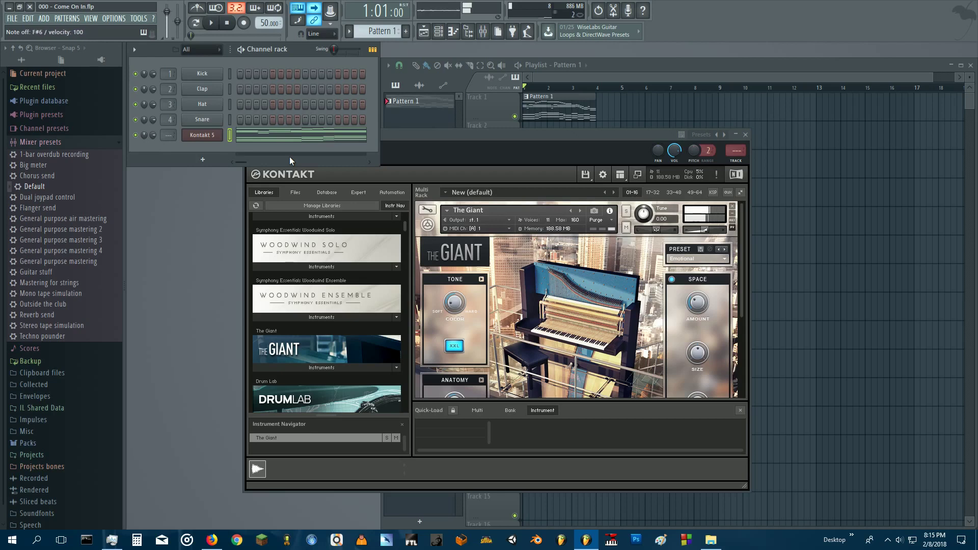
pyautogui.click(746, 135)
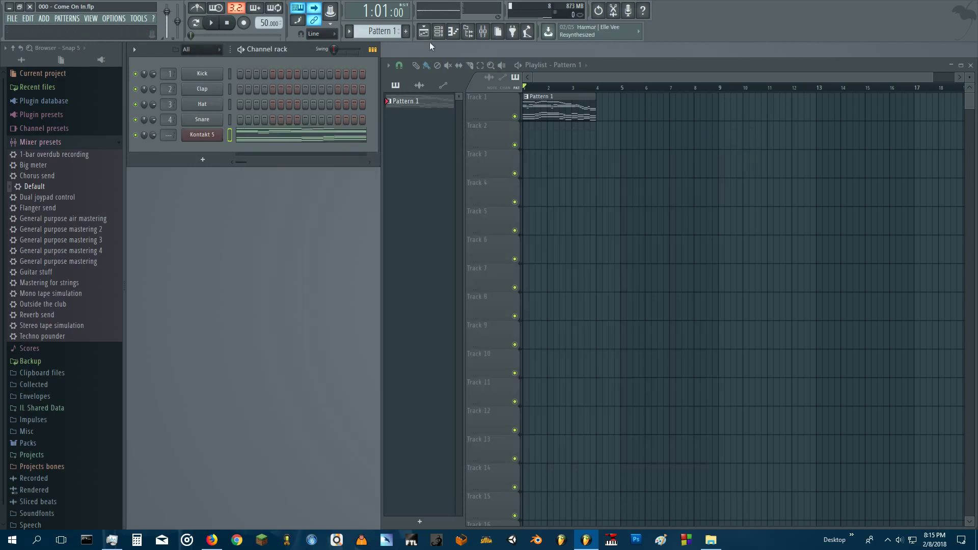
# Step: Play the Come On In pattern in the Kontakt 5 piano roll, review its notes, and close the piano roll
pyautogui.click(454, 32)
pyautogui.scroll(5, 589, 251)
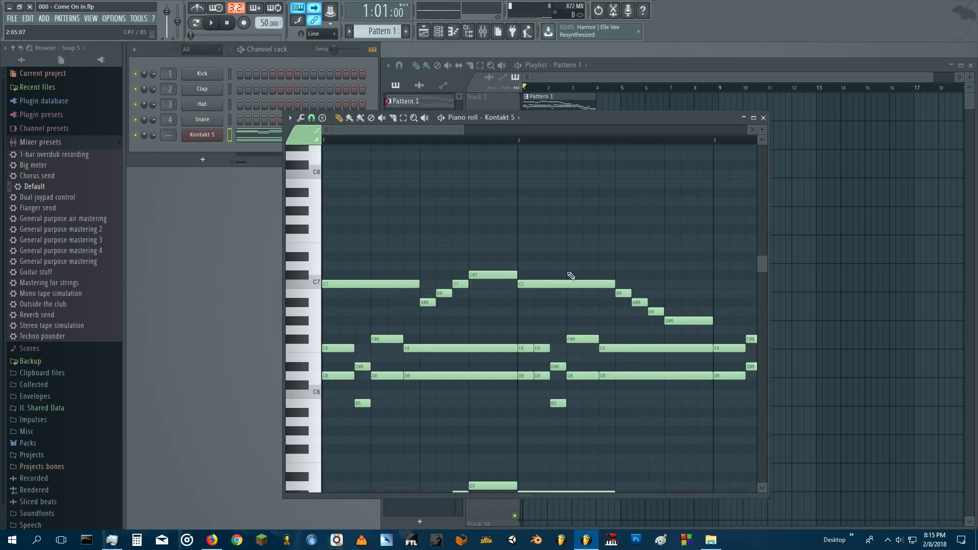
pyautogui.press('space')
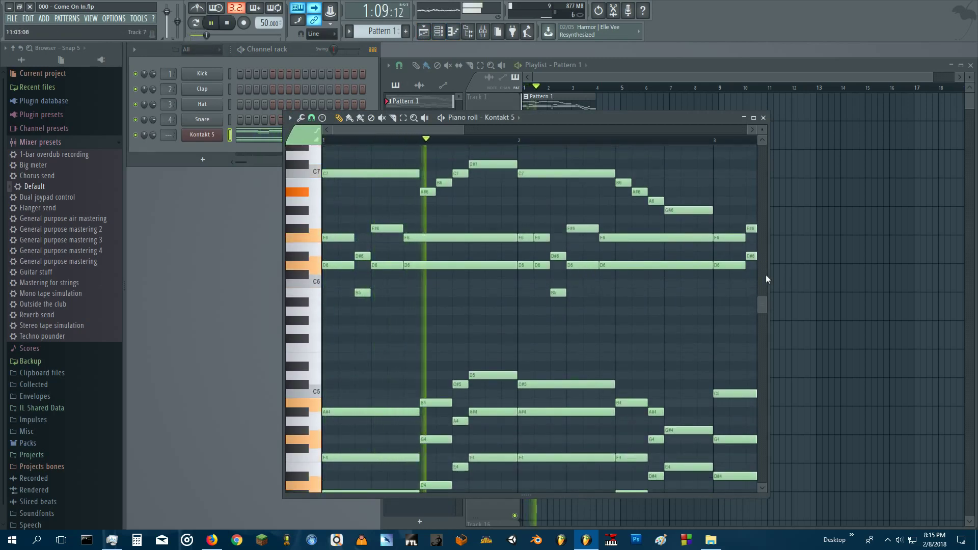
pyautogui.moveTo(764, 302); pyautogui.dragTo(765, 306)
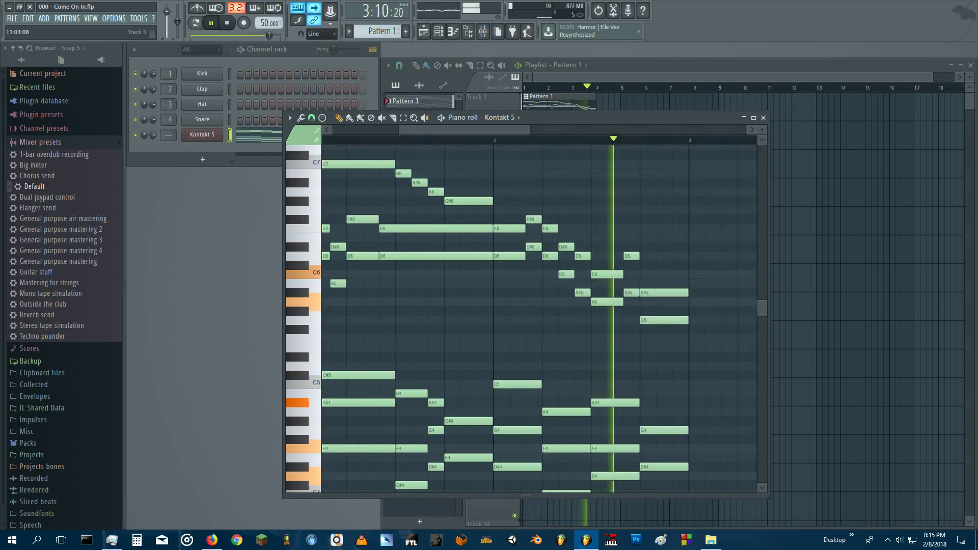
pyautogui.press('space')
pyautogui.click(763, 118)
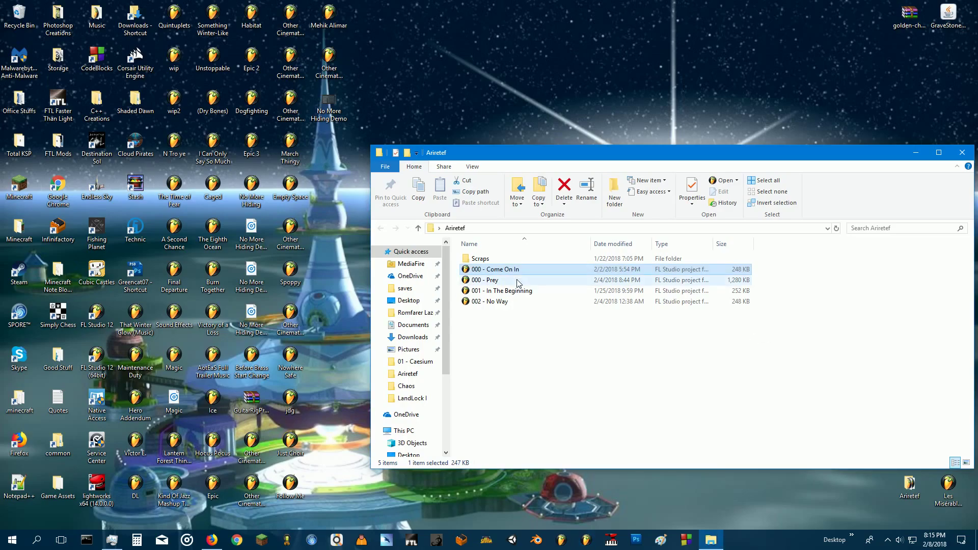
# Step: Open the project 000 - Prey
pyautogui.click(517, 282)
pyautogui.doubleClick(516, 279)
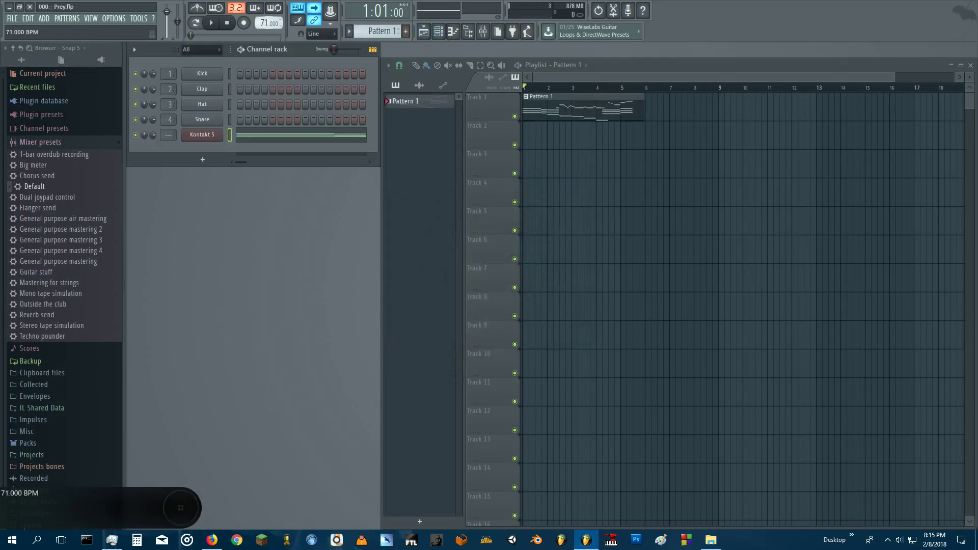
# Step: Play the Prey pattern in the Kontakt 5 piano roll and review its notes, stopping playback when done
pyautogui.click(453, 32)
pyautogui.scroll(-5, 575, 258)
pyautogui.press('space')
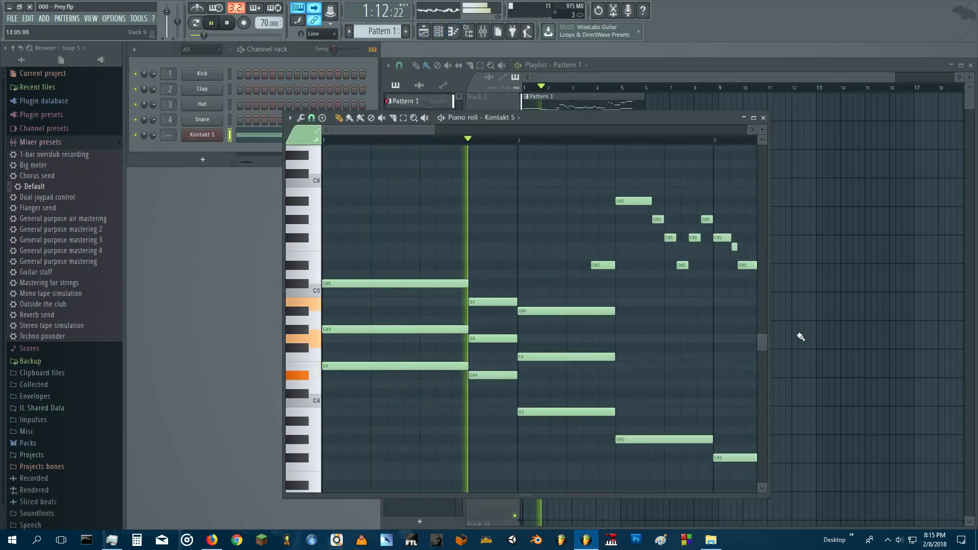
pyautogui.press('space')
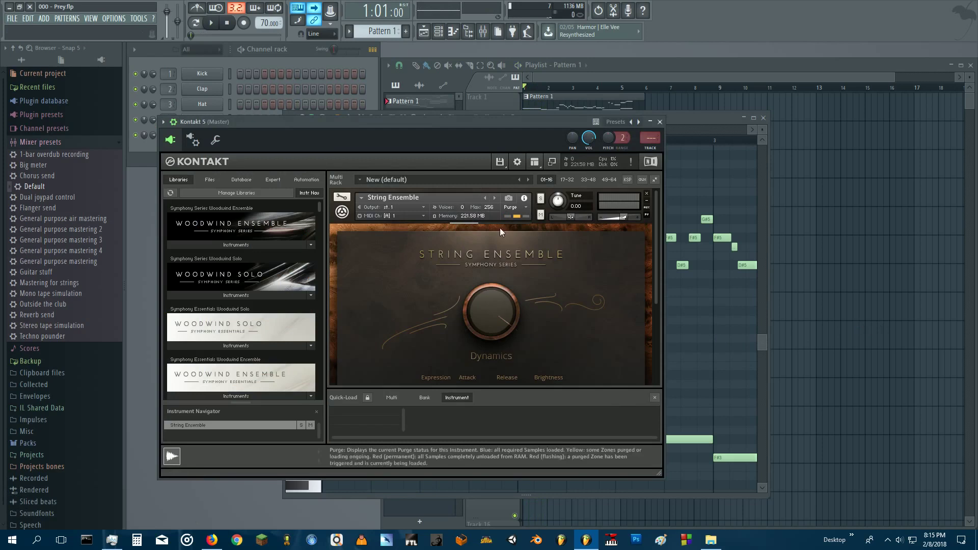
# Step: Play a range of test notes on the String Ensemble instrument in Kontakt to hear its sound
pyautogui.press('v')
pyautogui.press('b')
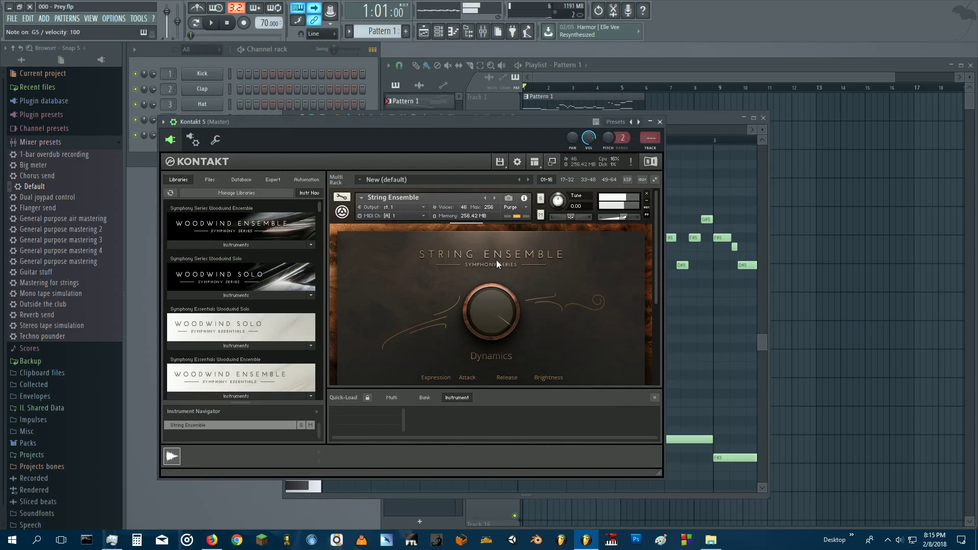
pyautogui.press('v')
pyautogui.press('b')
pyautogui.press('m')
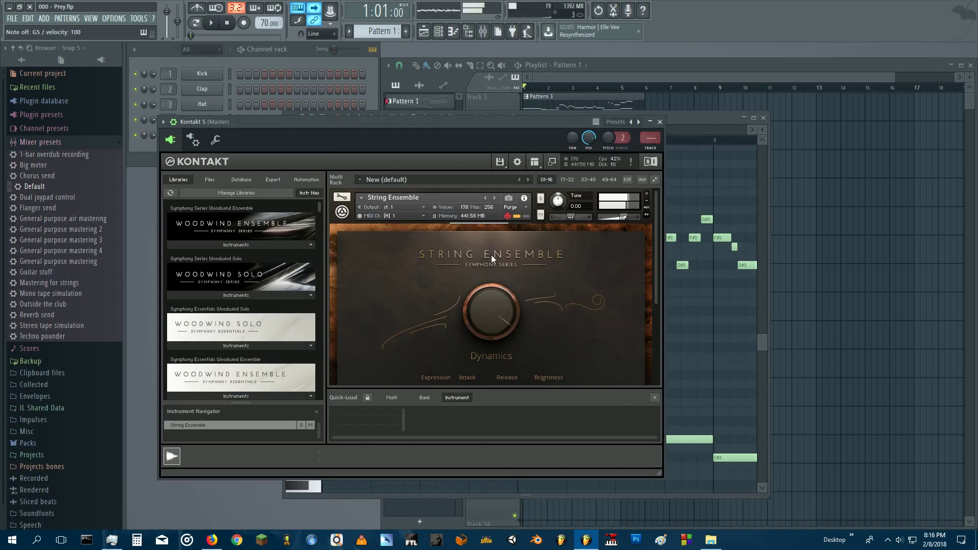
pyautogui.press('b')
pyautogui.press('n')
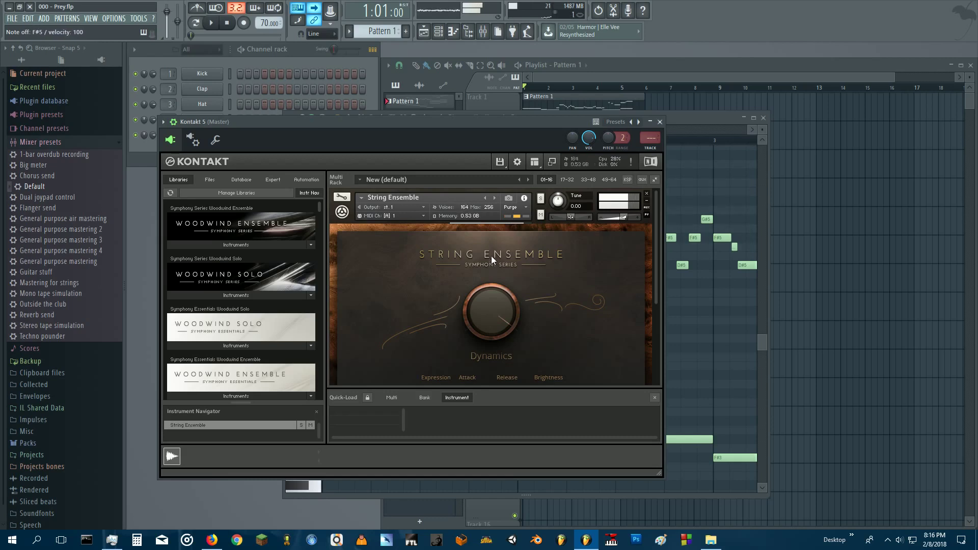
pyautogui.press('v')
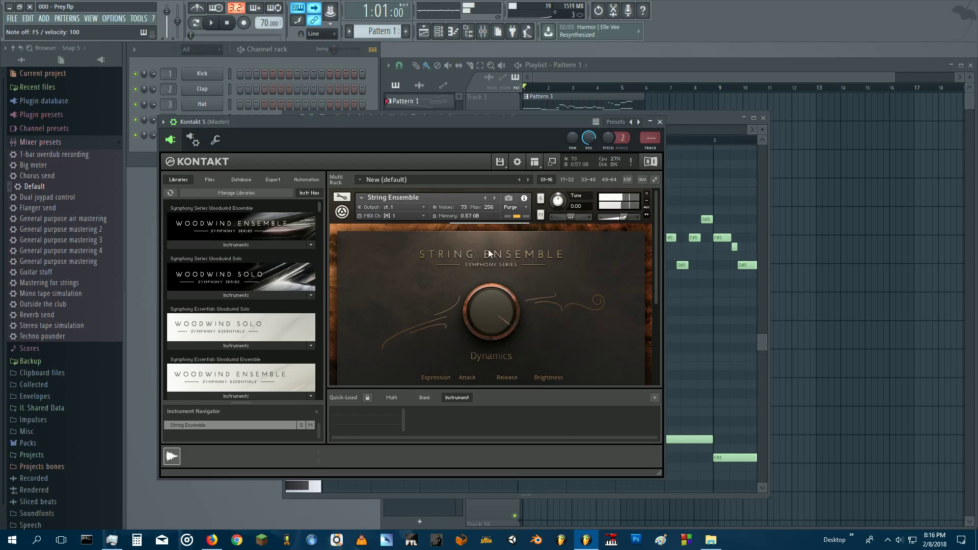
pyautogui.press('q')
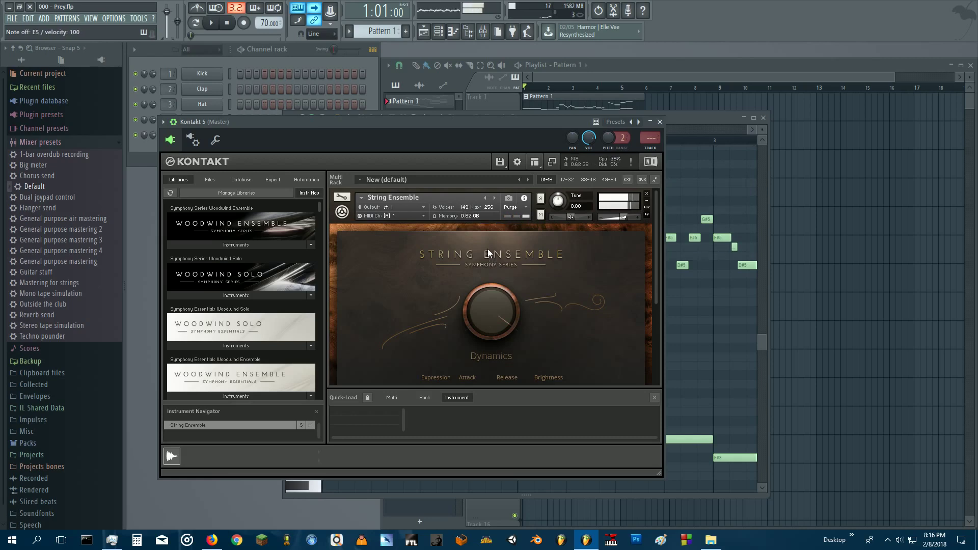
pyautogui.press('n')
pyautogui.press('n')
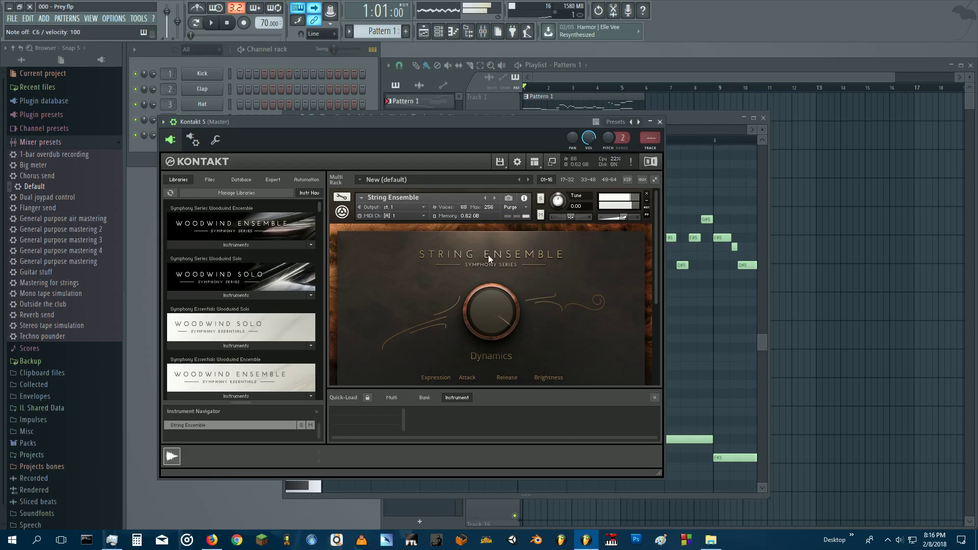
pyautogui.press('z')
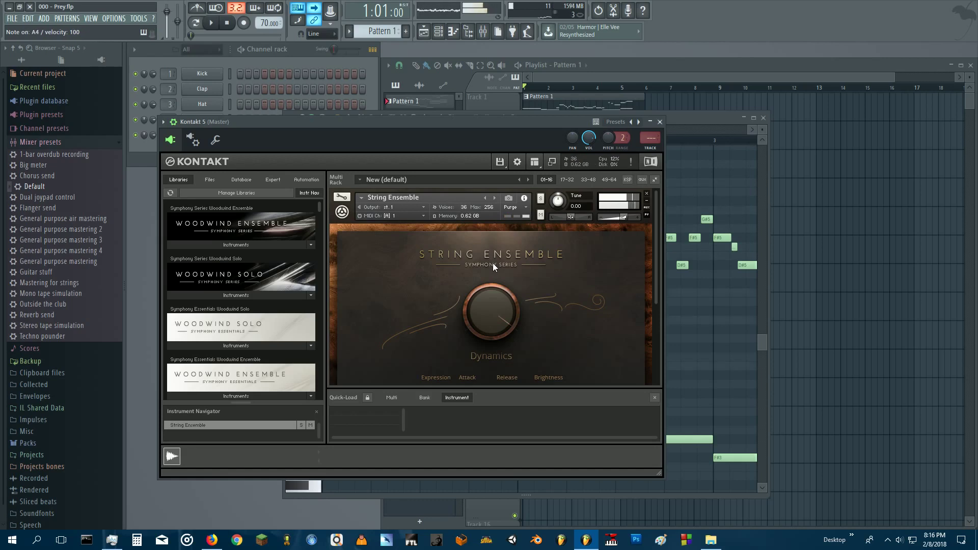
pyautogui.press('z')
# Step: Lower the String Ensemble tuning to -36.00 semitones and play test notes at that pitch
pyautogui.moveTo(558, 201); pyautogui.dragTo(558, 406)
pyautogui.press('z')
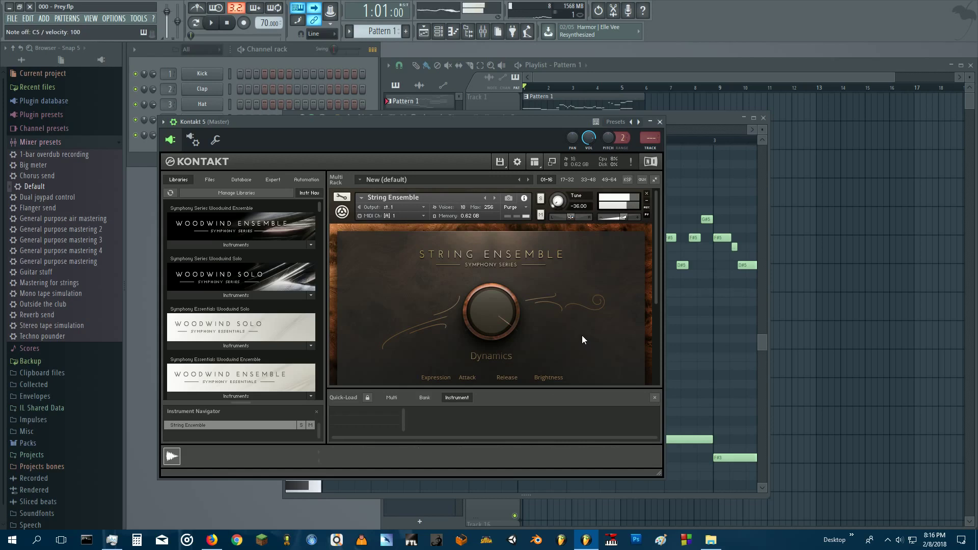
pyautogui.press('d')
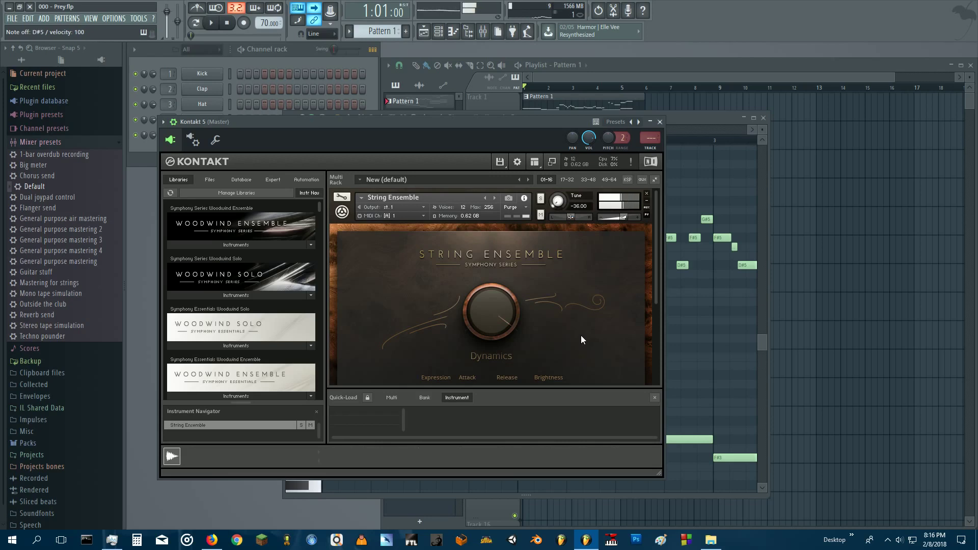
pyautogui.scroll(-1, 579, 326)
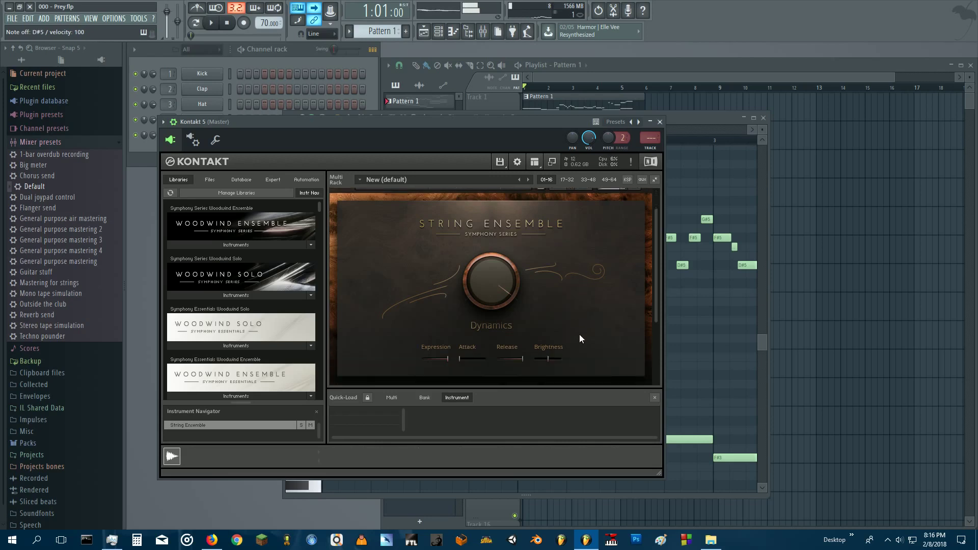
# Step: Collapse the Kontakt window to its caption and play test notes to compare them with the piano roll keys
pyautogui.click(661, 122)
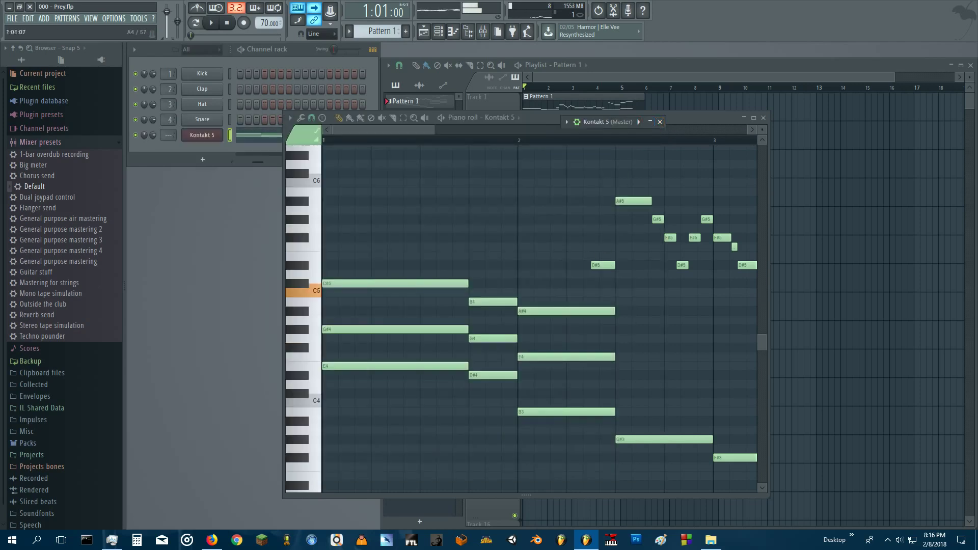
pyautogui.press('3')
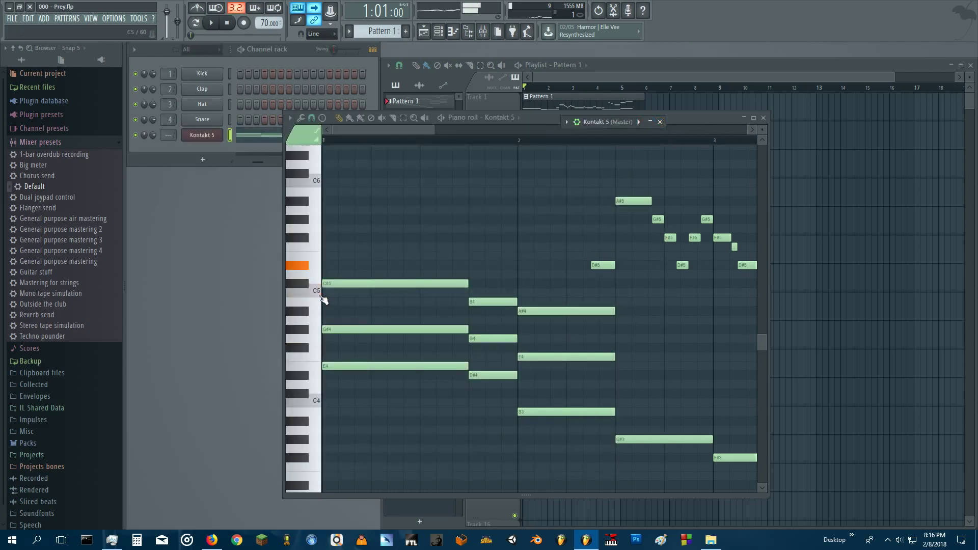
pyautogui.press('e')
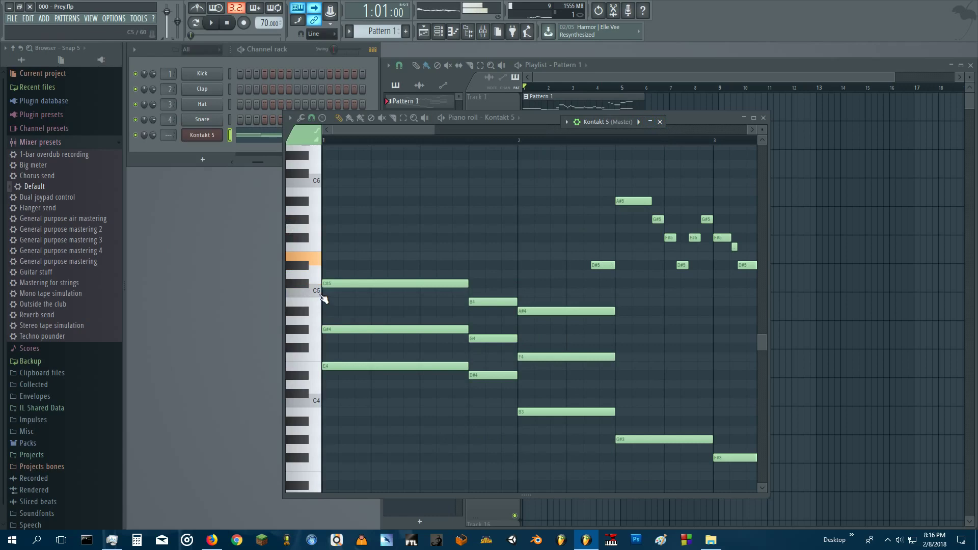
pyautogui.press('5')
pyautogui.press('q')
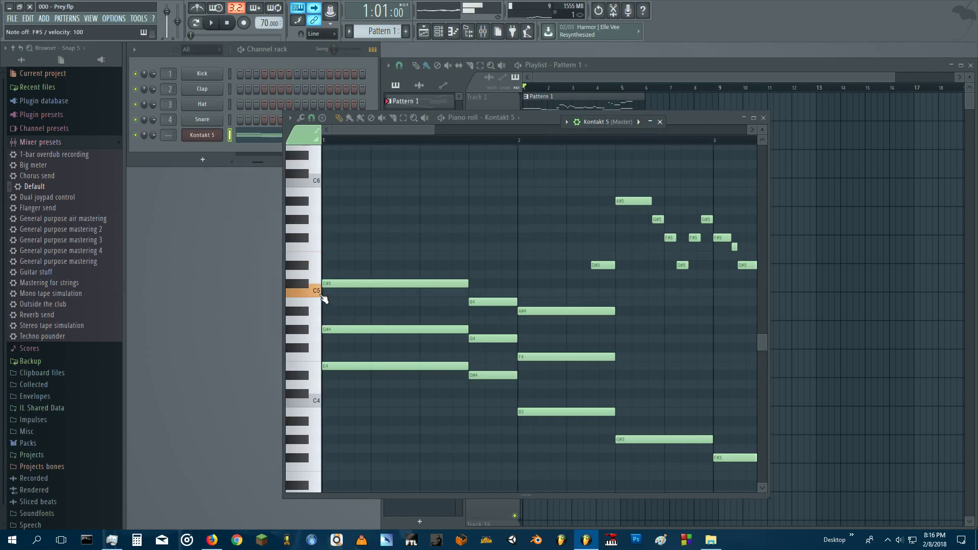
pyautogui.press('3')
pyautogui.press('t')
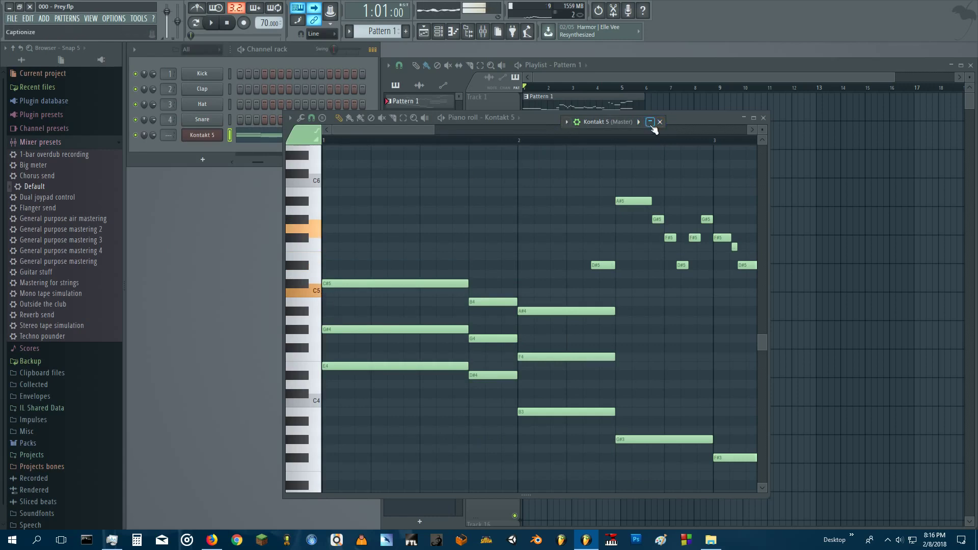
pyautogui.press('z')
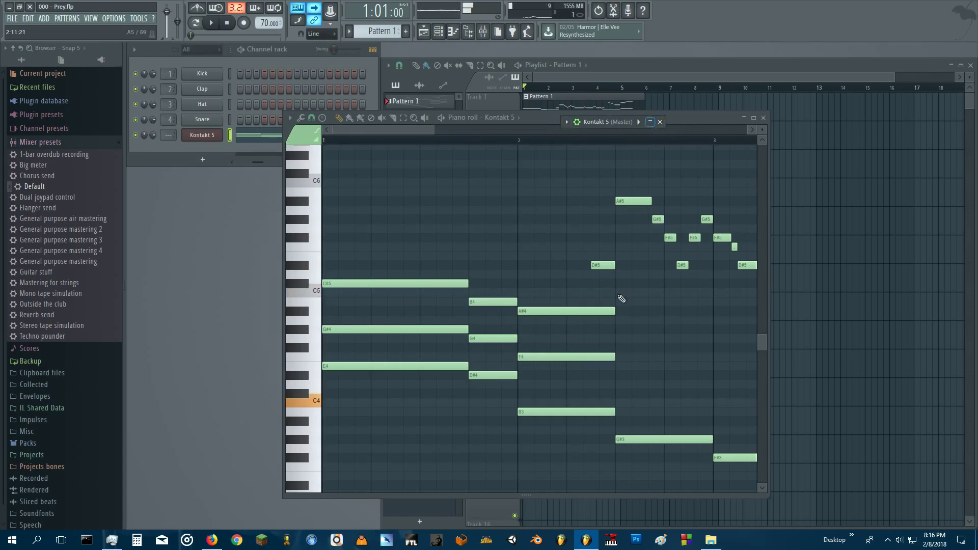
pyautogui.scroll(5, 498, 350)
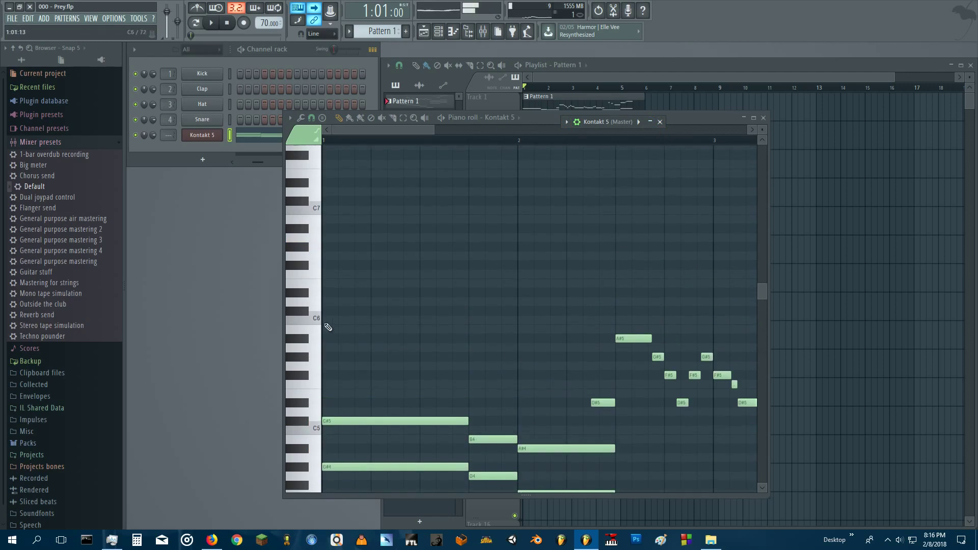
pyautogui.scroll(-5, 498, 350)
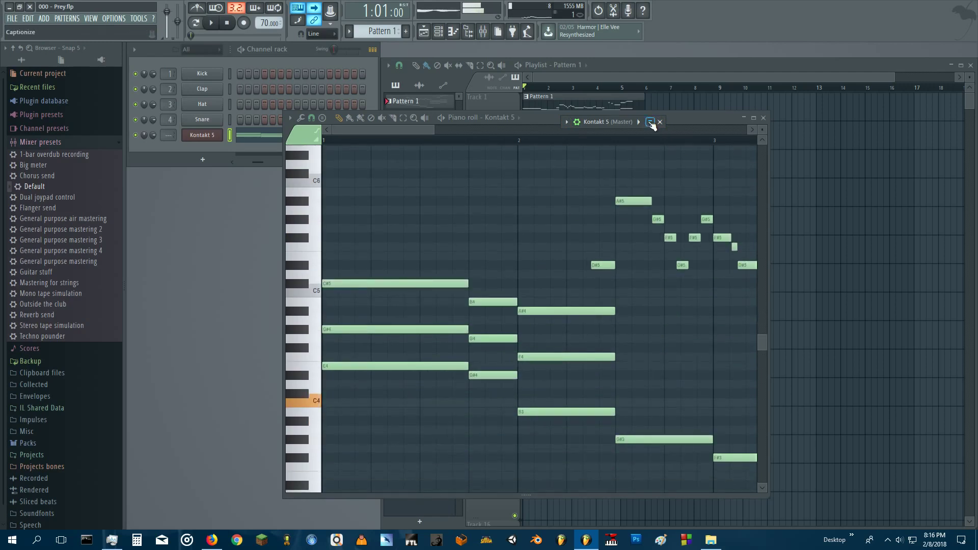
pyautogui.press('5')
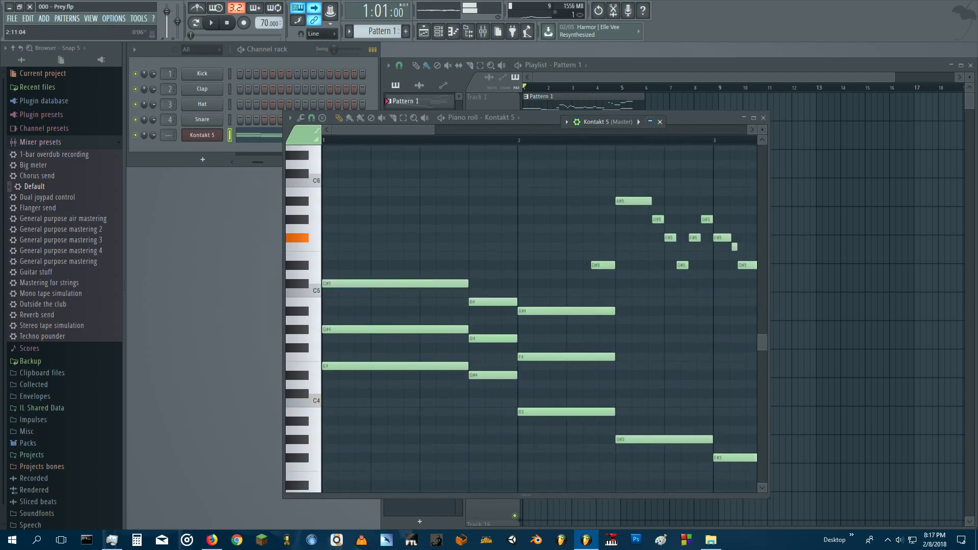
pyautogui.press('y')
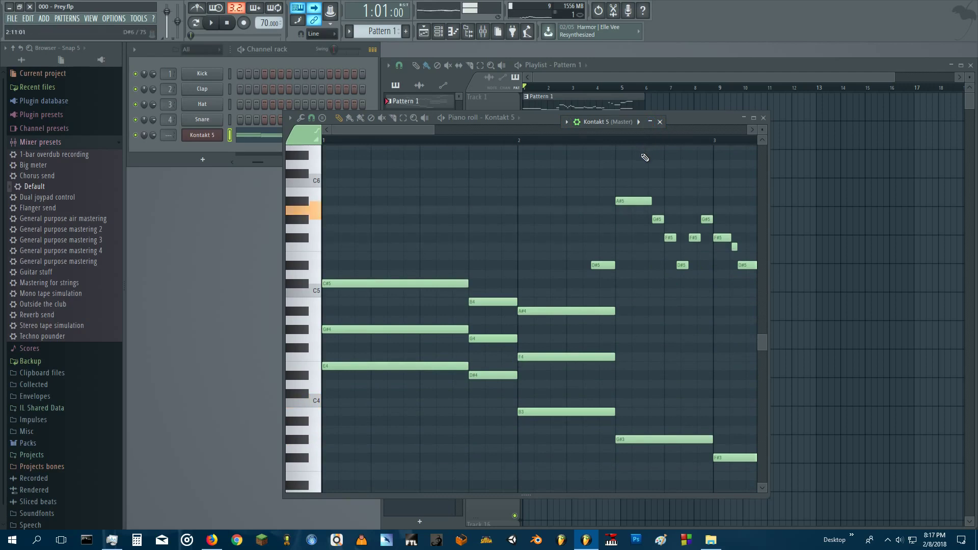
# Step: Restore the Kontakt window and set the String Ensemble tuning to 1.00 semitone
pyautogui.click(650, 123)
pyautogui.moveTo(558, 201); pyautogui.dragTo(550, 144)
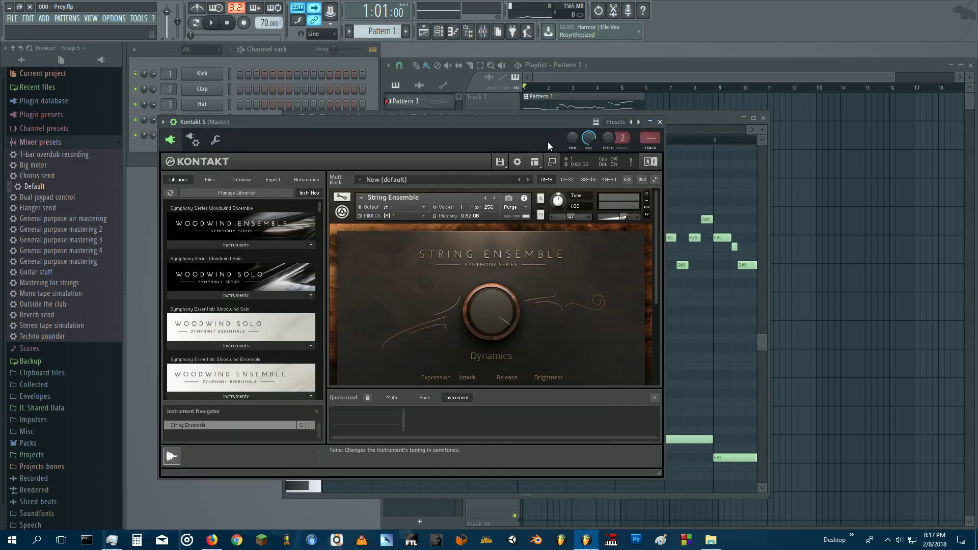
# Step: Close the Kontakt window and play Pattern 1 through to its last notes, following them in the piano roll, and stop playback
pyautogui.click(660, 122)
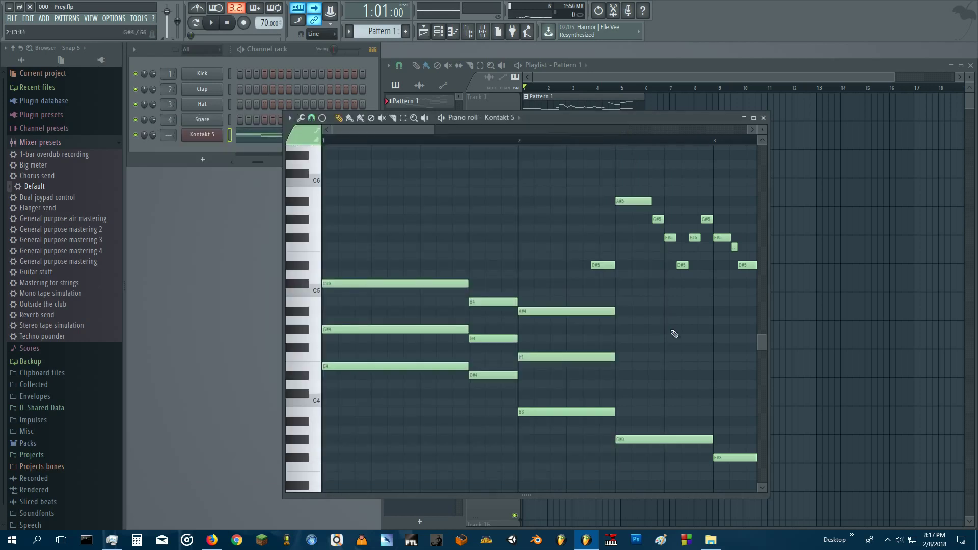
pyautogui.press('space')
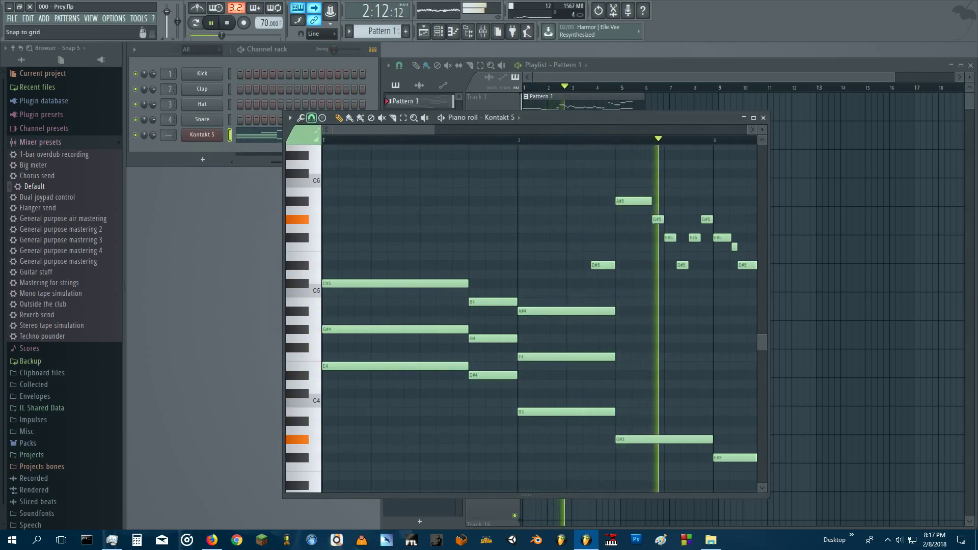
pyautogui.click(312, 119)
pyautogui.click(335, 234)
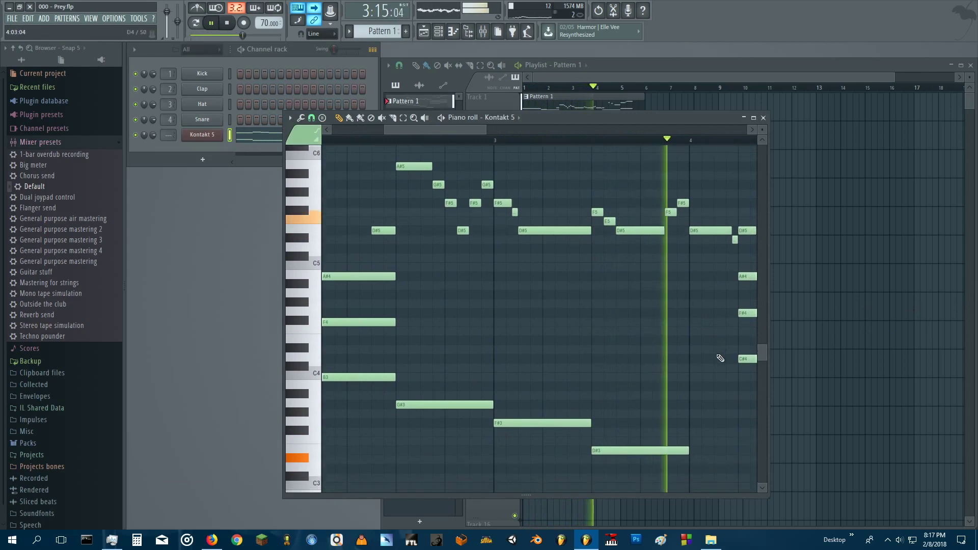
pyautogui.scroll(2, 726, 362)
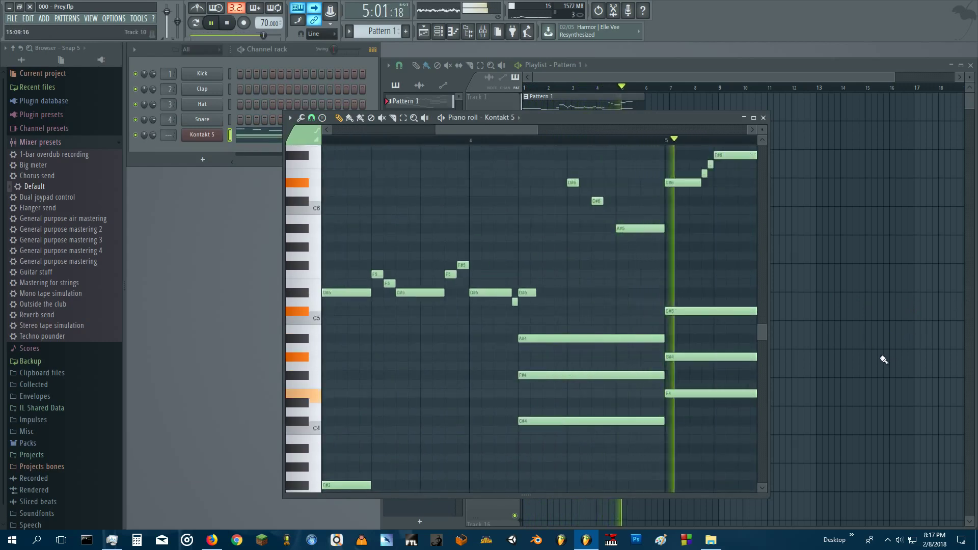
pyautogui.scroll(2, 690, 350)
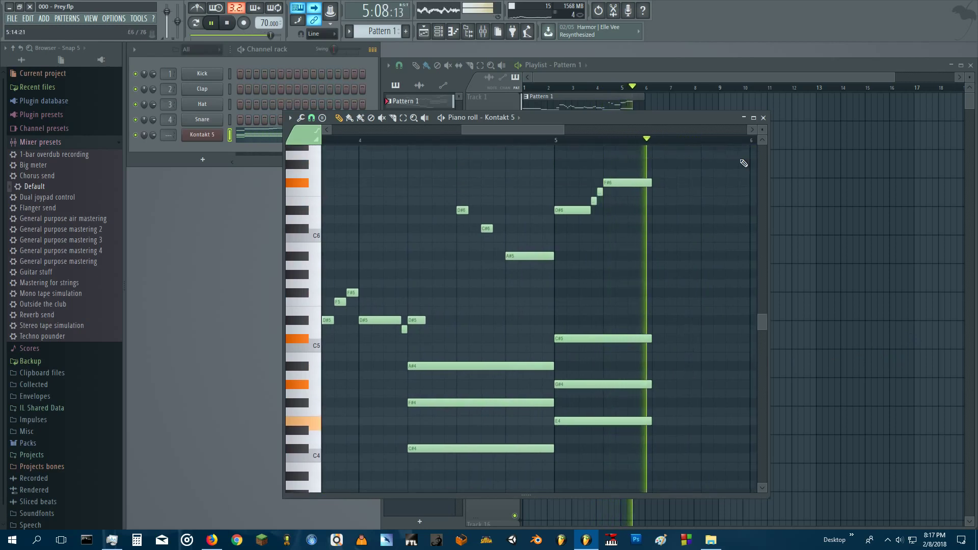
pyautogui.press('space')
# Step: Close the piano roll and the Prey project without saving changes, along with the Ariretef folder window
pyautogui.click(763, 118)
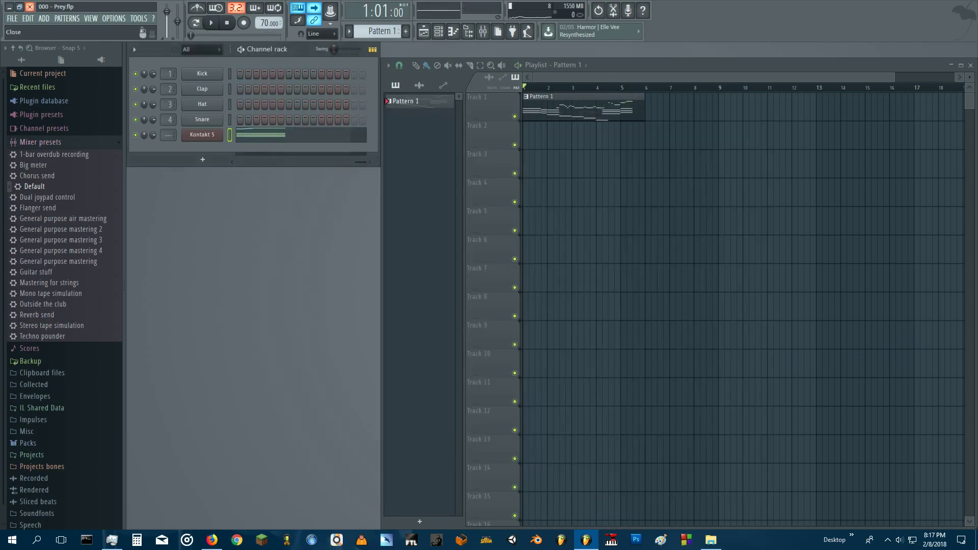
pyautogui.click(29, 7)
pyautogui.click(506, 298)
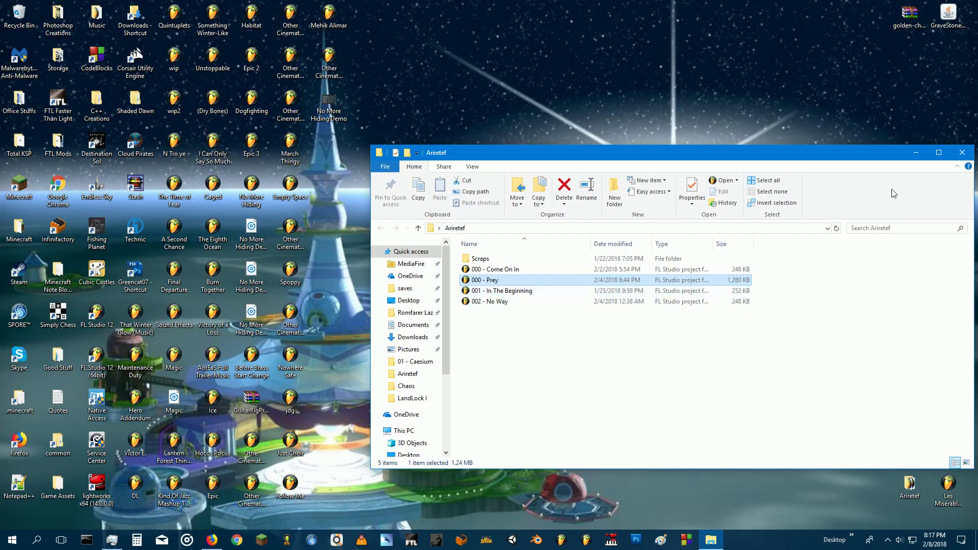
pyautogui.click(968, 153)
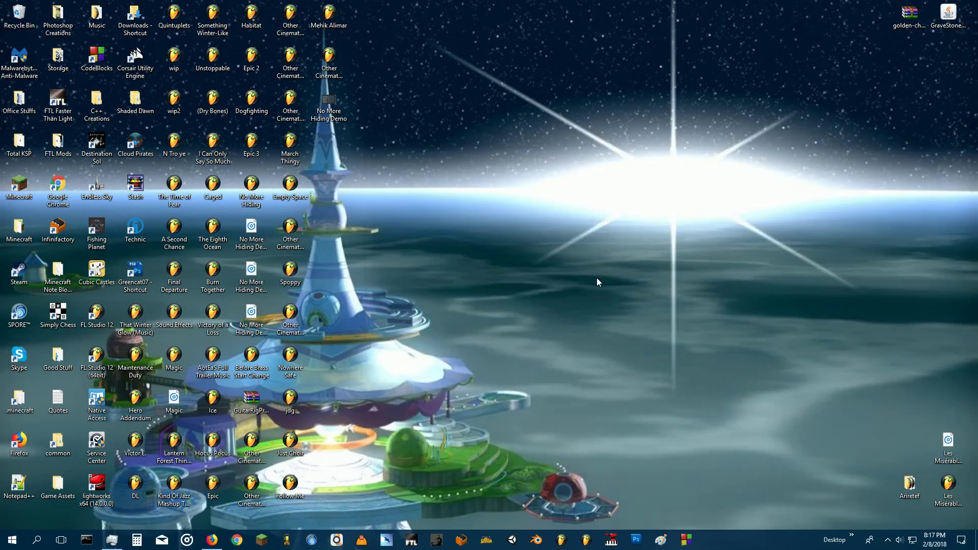